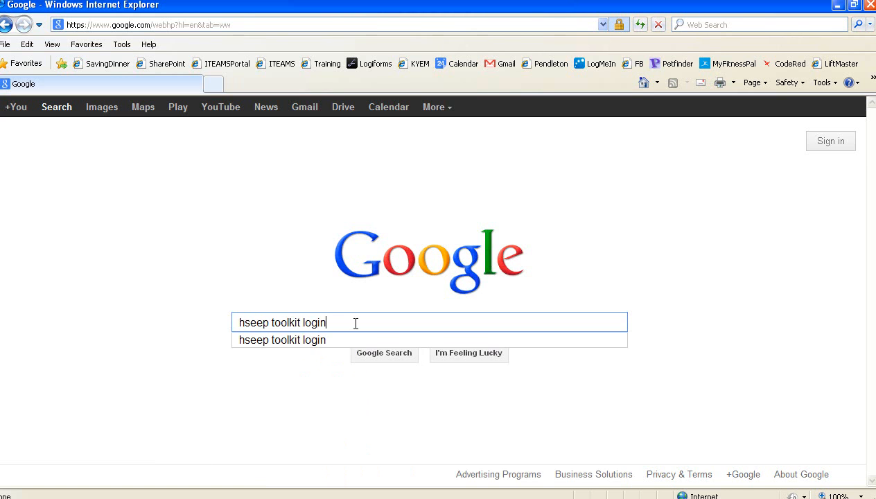
Search Google for 'hseep toolkit login' and open the HSEEP Toolkit Login result.
key("Return")
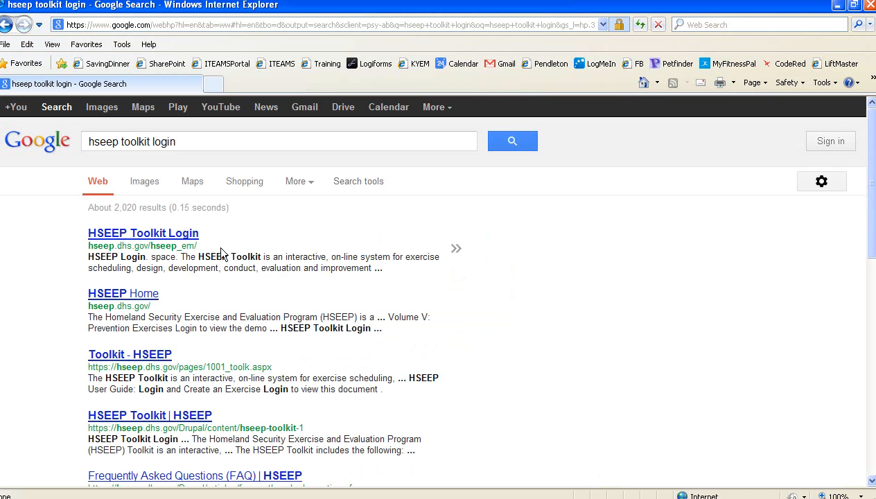
left_click(181, 235)
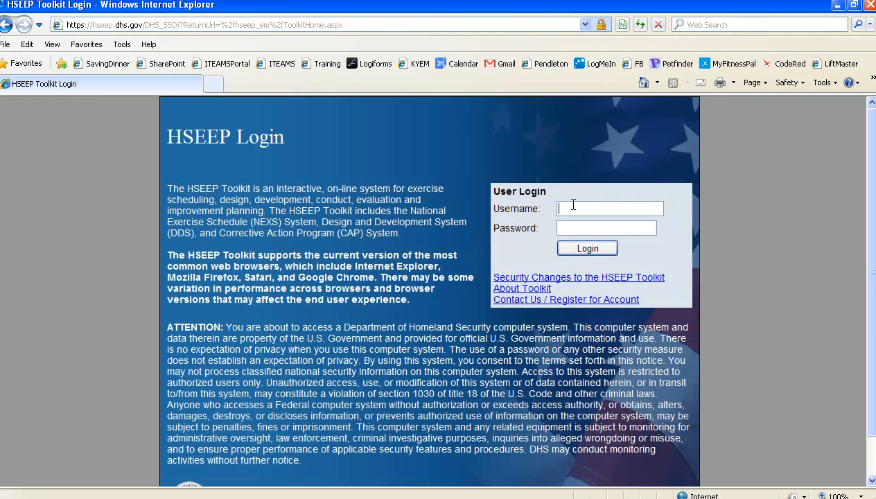
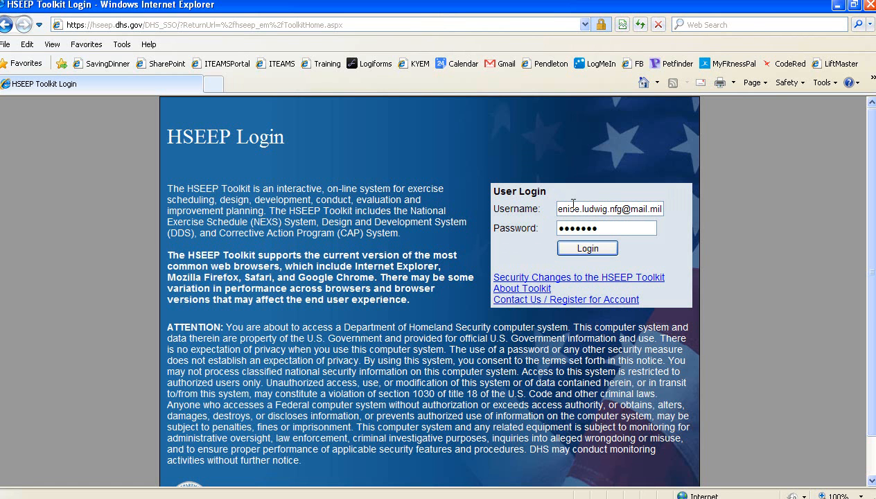
Log in to the User Login box with the account's e-mail username and password.
type("••")
left_click(582, 248)
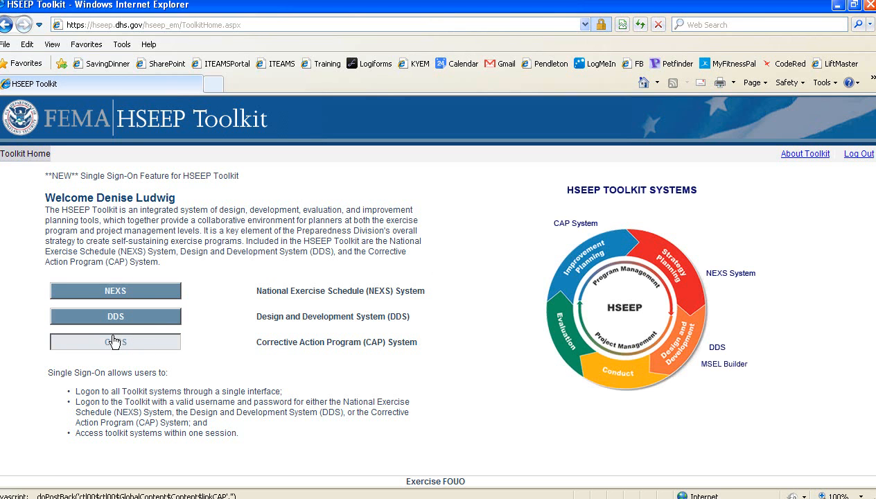
Enter NEXS and start a new exercise from the My Events table with Create Exercise.
left_click(120, 294)
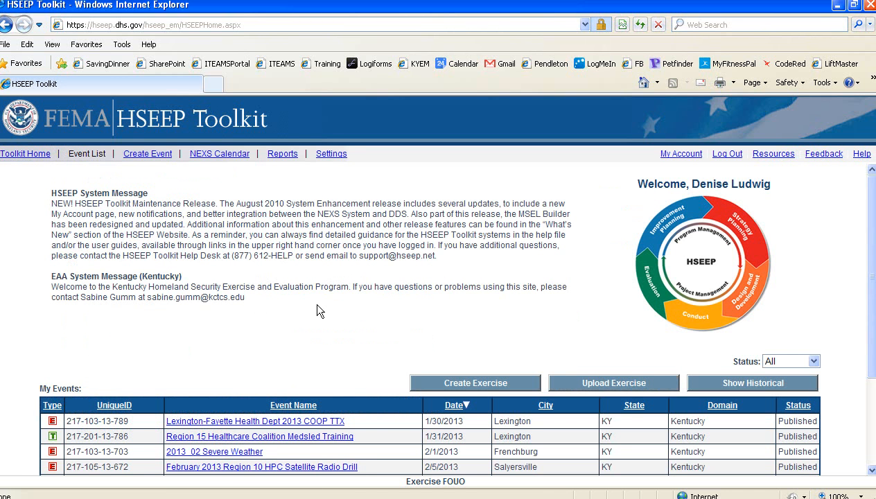
scroll(319, 310, "down", 1)
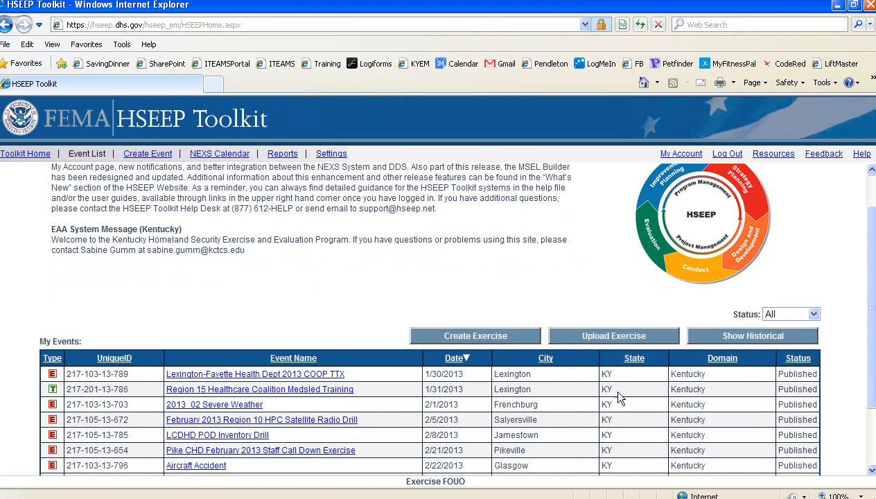
left_click(485, 341)
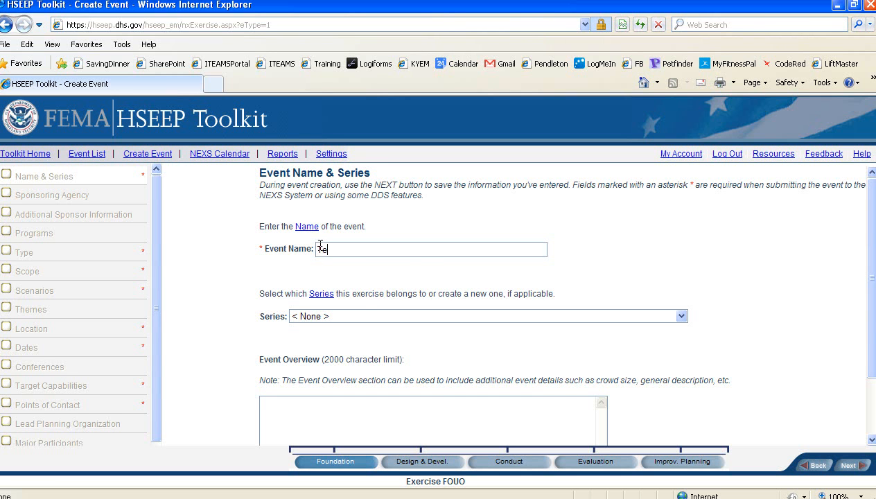
Enter 'Testing TTX' as the event name and save the Name & Series step.
type("ng")
key("BackSpace")
key("BackSpace")
type("ting TTX")
left_click(319, 405)
left_click(852, 466)
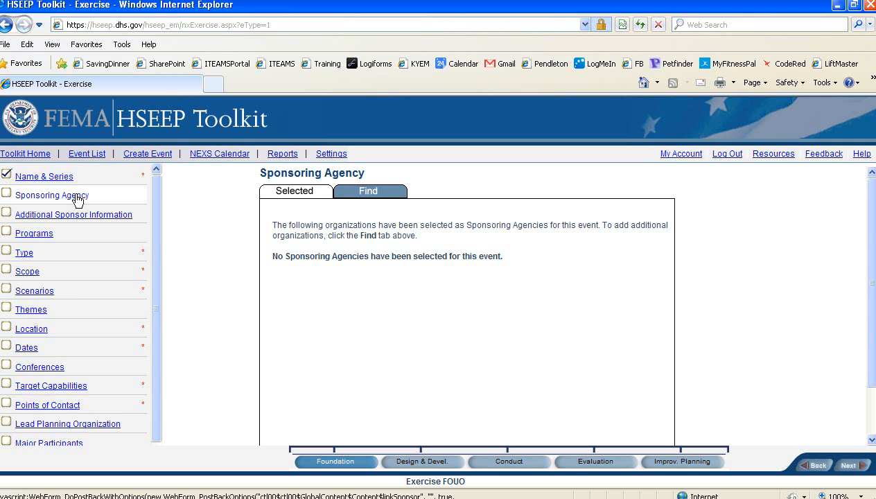
Select KyEM Region 10 > Pulaski County from the agency list as sponsoring agency and save.
left_click(355, 191)
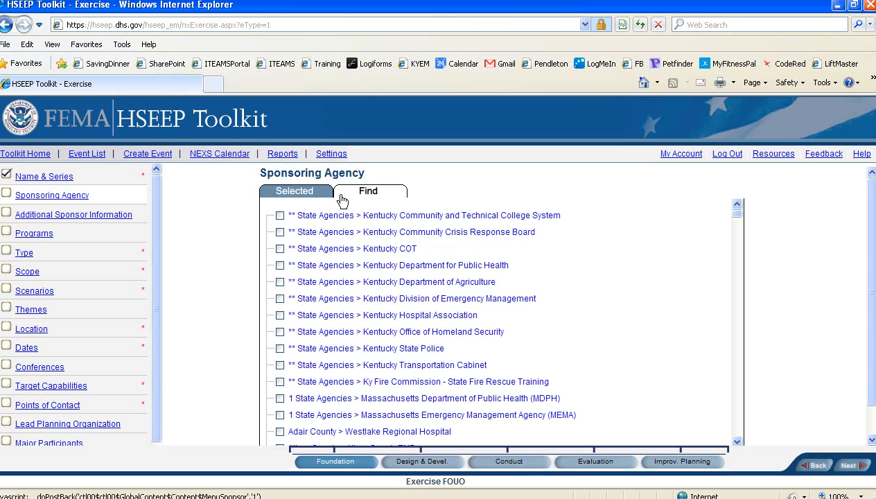
scroll(497, 258, "down", 2)
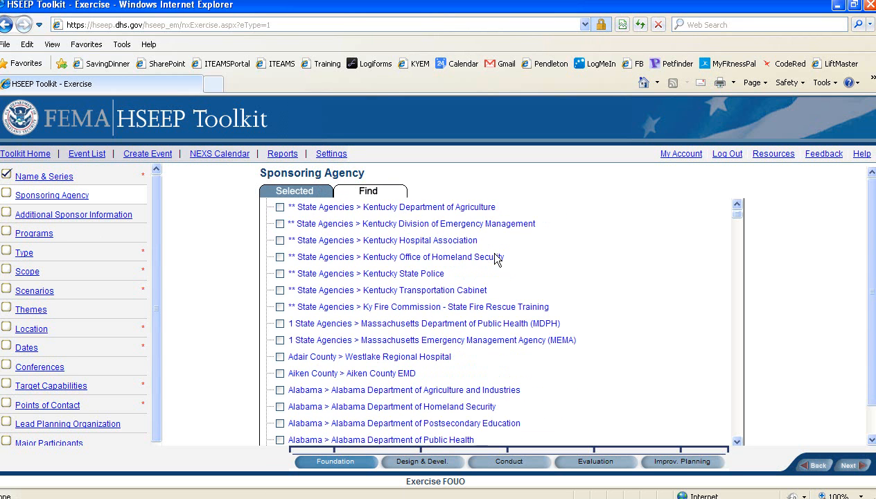
scroll(545, 272, "down", 4)
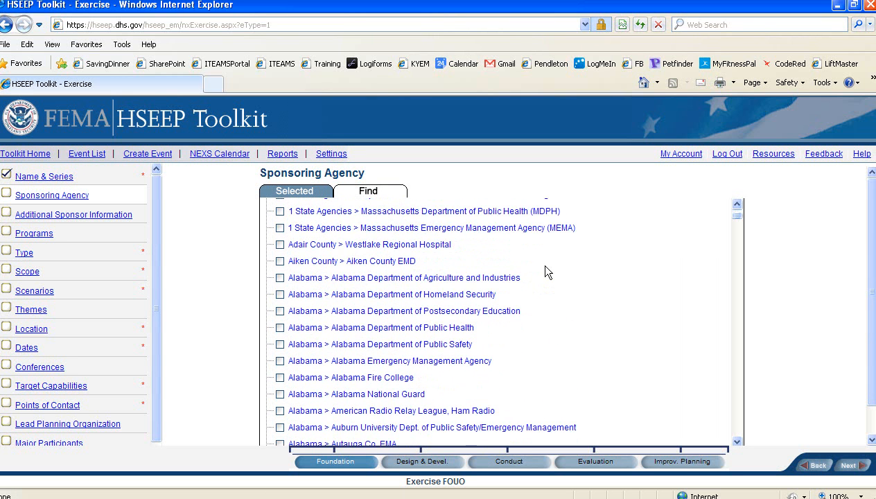
scroll(525, 304, "down", 3)
scroll(525, 304, "down", 15)
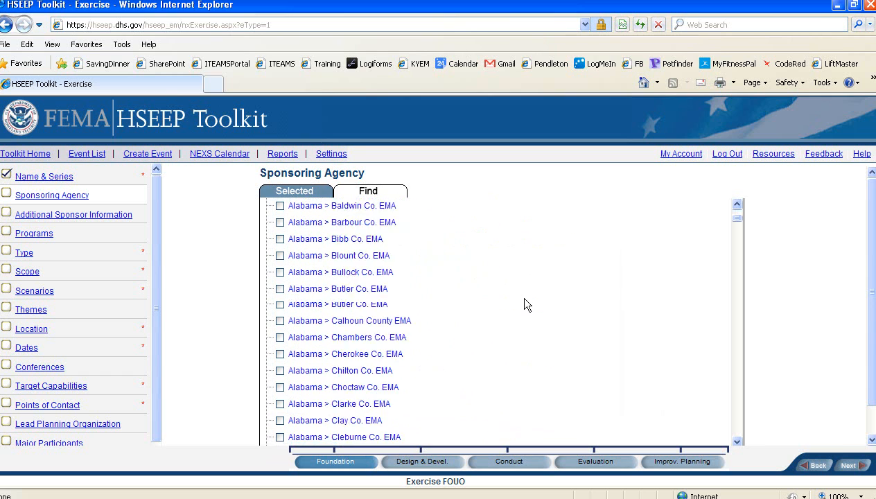
scroll(525, 304, "down", 18)
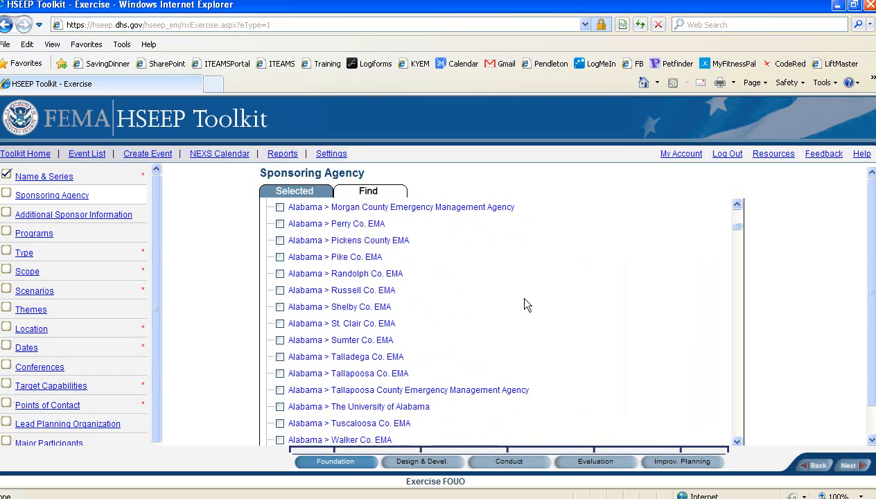
scroll(525, 304, "down", 10)
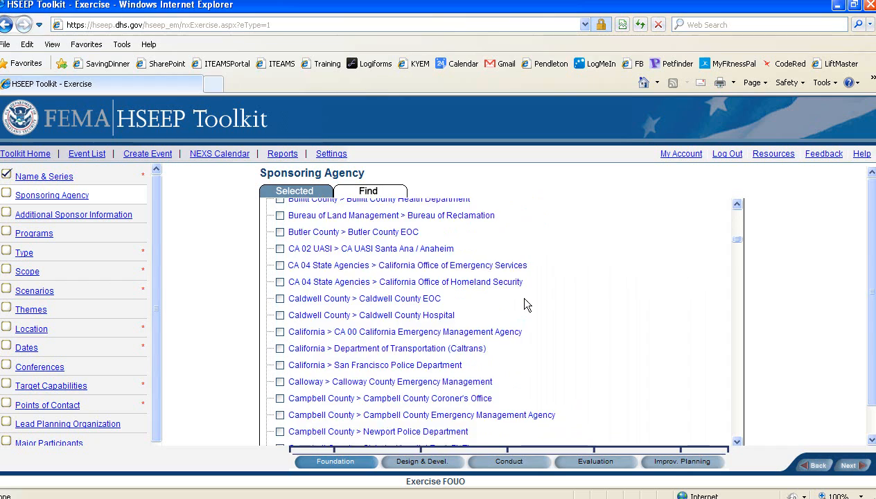
scroll(525, 304, "down", 14)
scroll(525, 304, "down", 20)
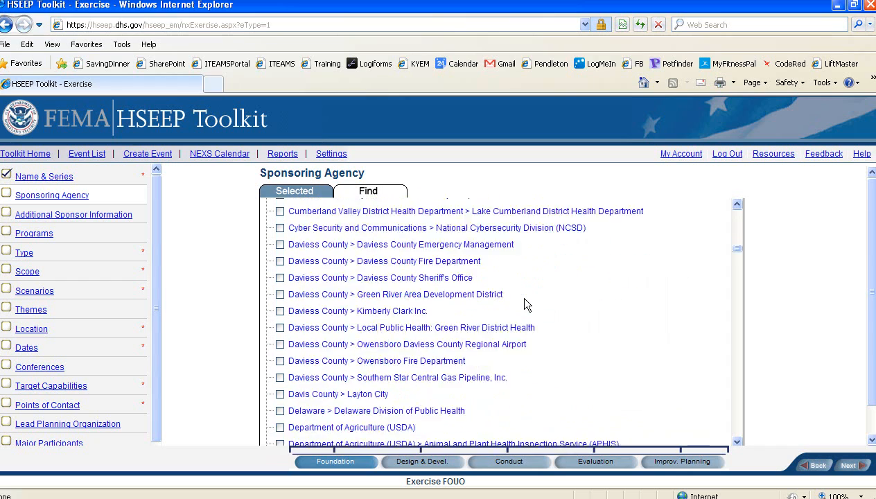
scroll(525, 304, "down", 16)
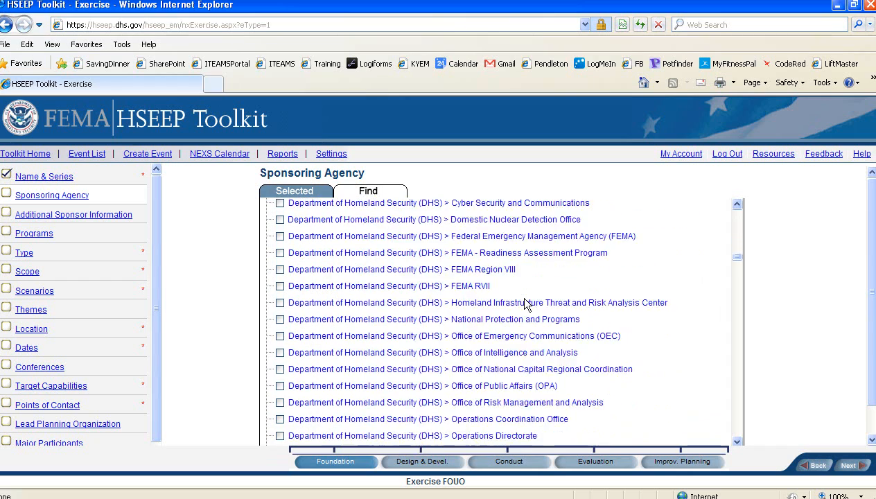
scroll(525, 304, "down", 16)
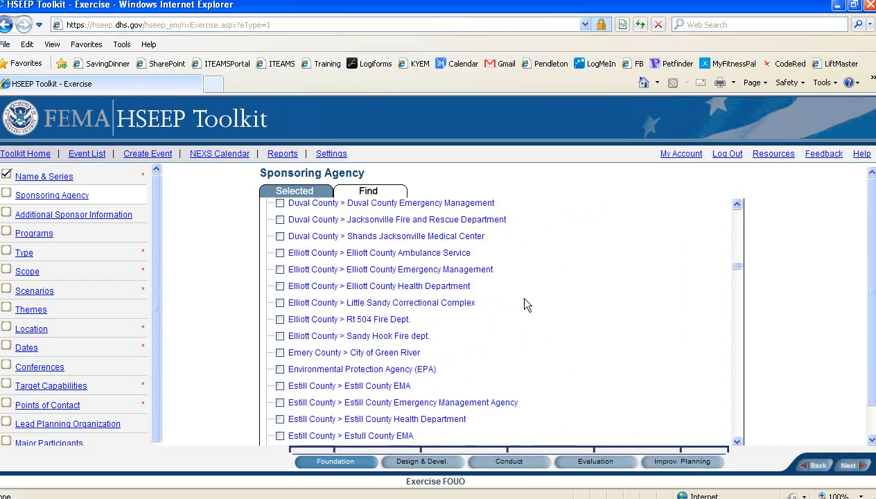
scroll(525, 304, "down", 10)
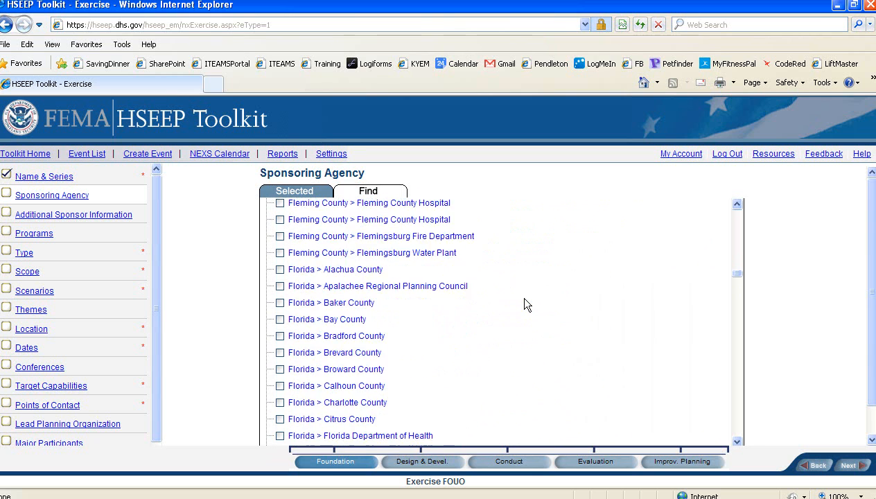
scroll(525, 303, "down", 10)
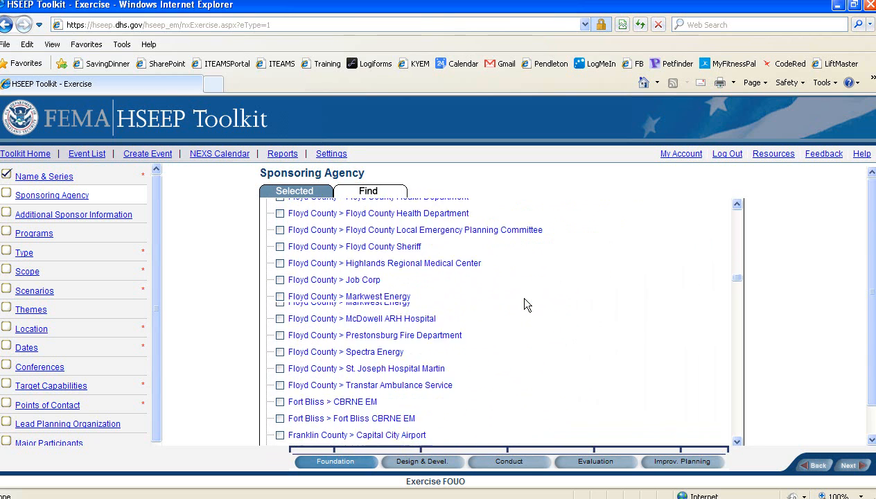
scroll(525, 304, "down", 14)
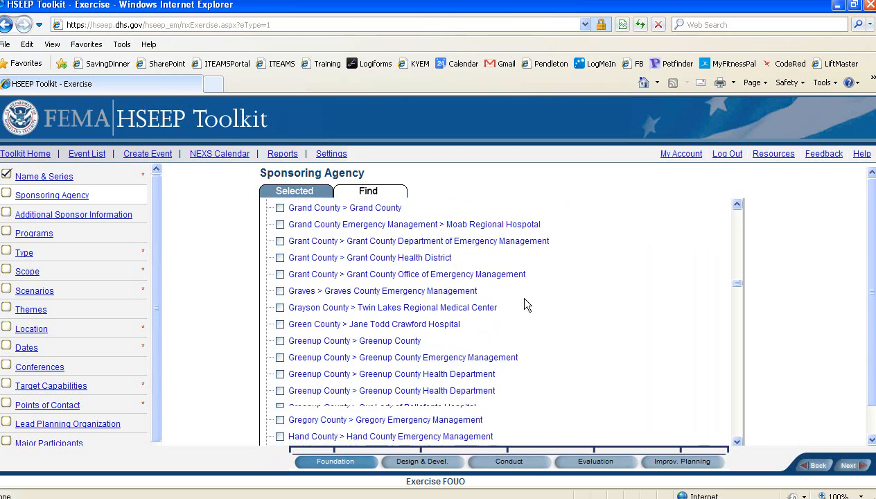
scroll(525, 304, "down", 16)
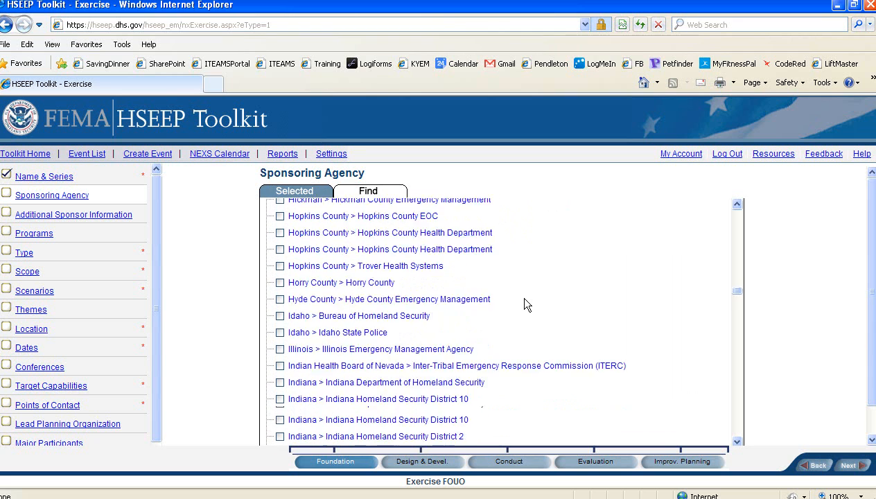
scroll(525, 304, "down", 15)
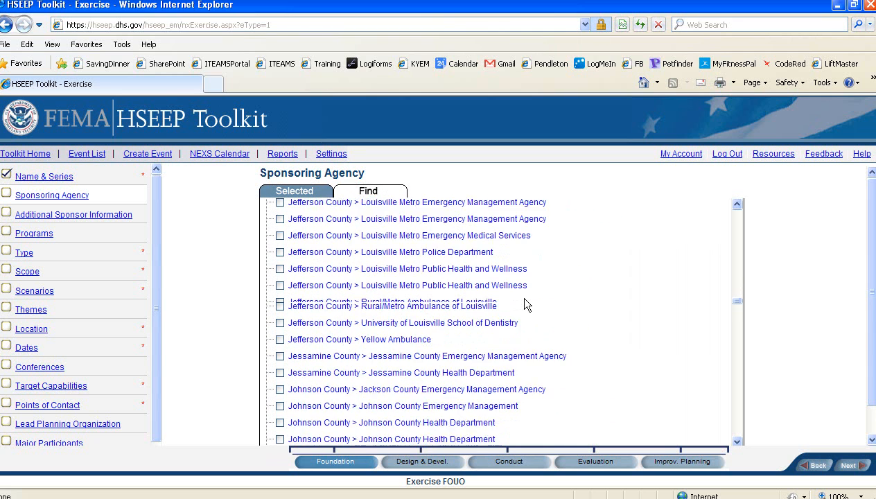
scroll(525, 304, "down", 3)
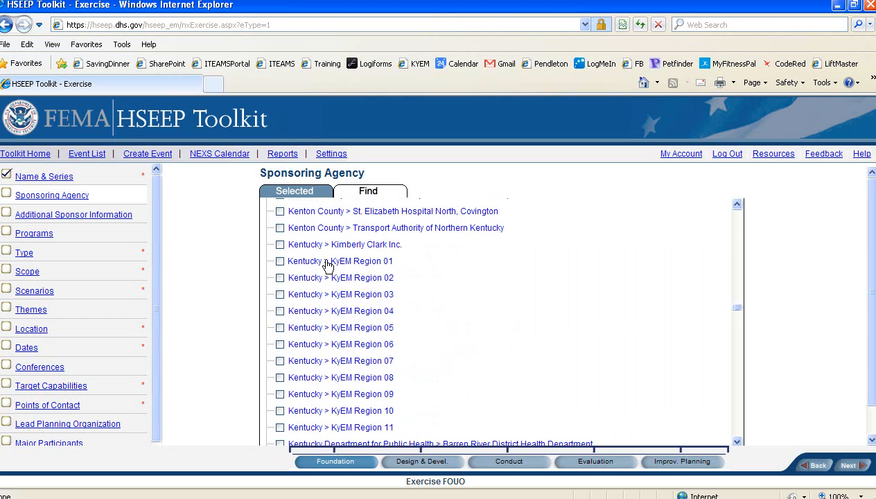
scroll(392, 298, "down", 5)
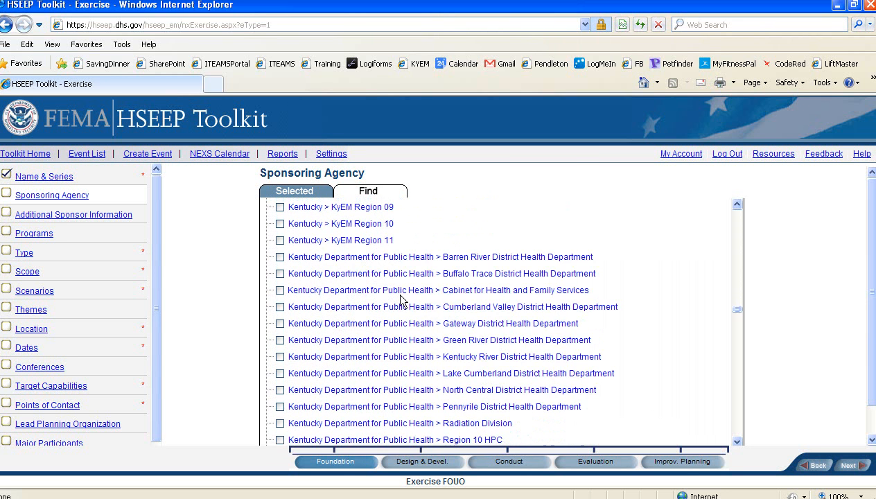
scroll(401, 302, "down", 2)
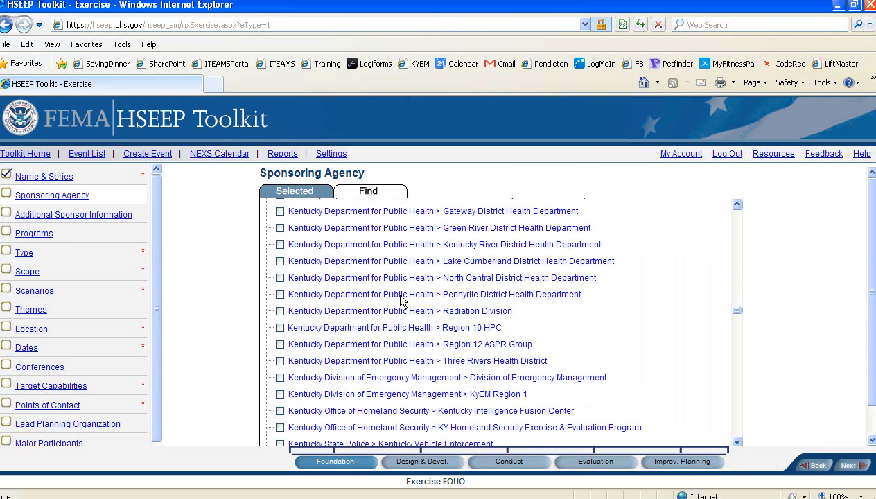
scroll(400, 301, "down", 6)
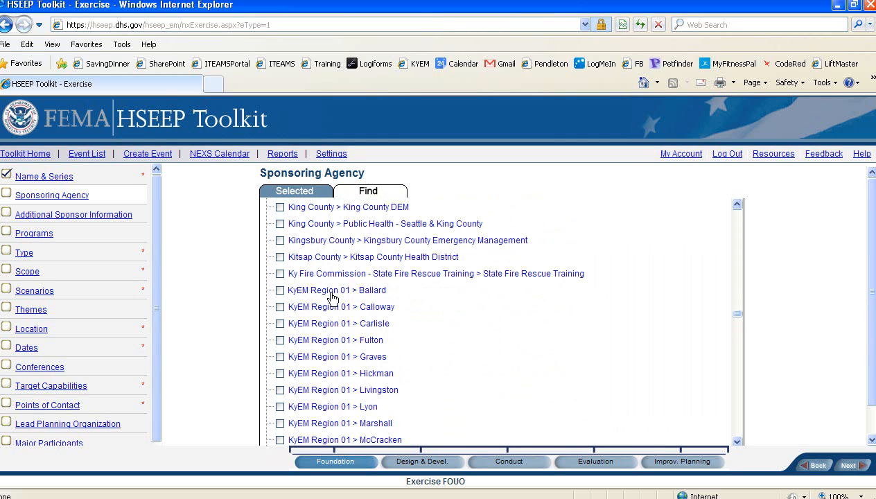
scroll(391, 300, "down", 3)
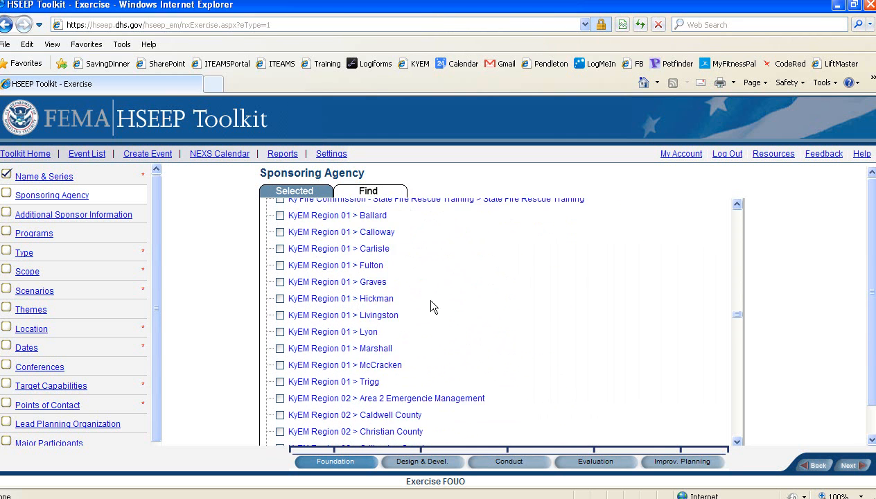
scroll(446, 307, "down", 7)
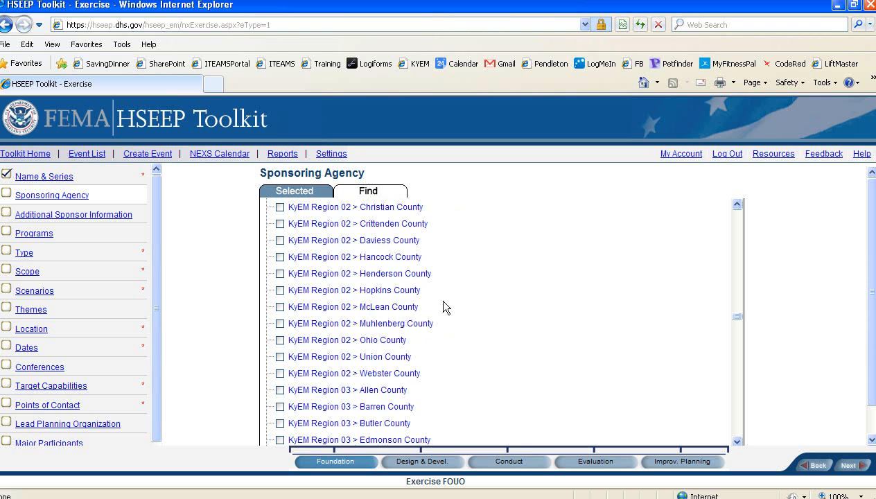
scroll(446, 307, "down", 3)
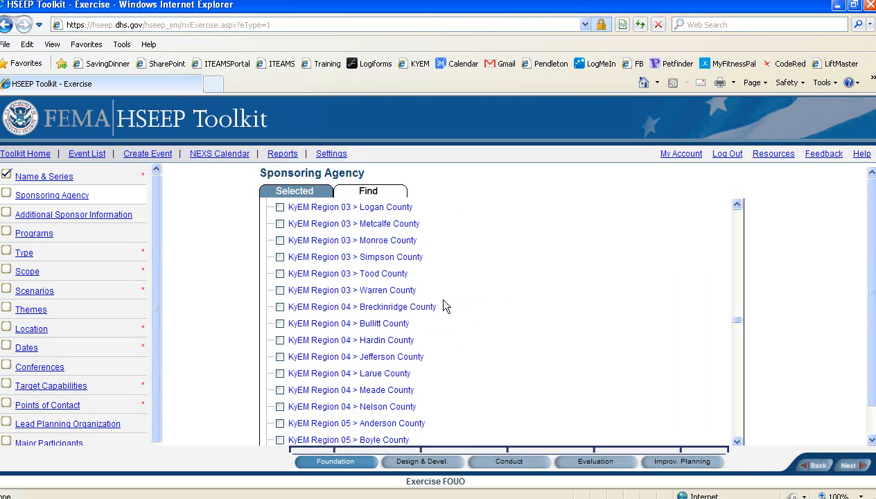
scroll(445, 306, "down", 10)
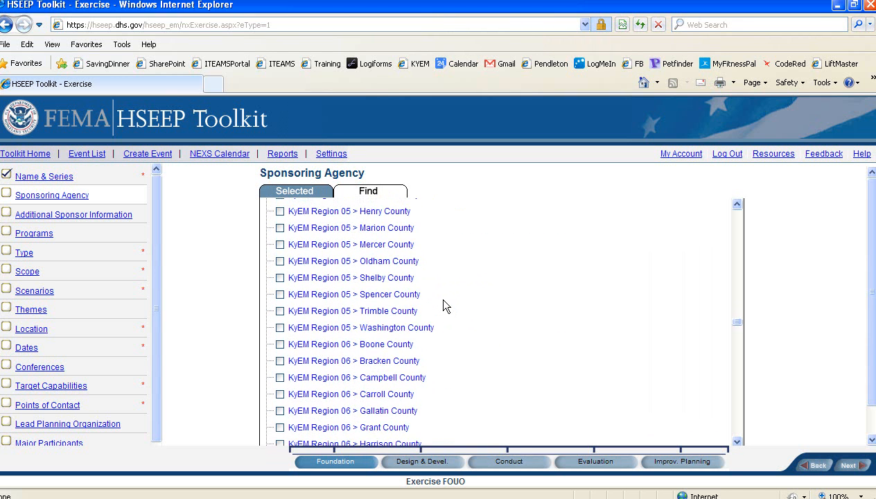
scroll(444, 306, "down", 8)
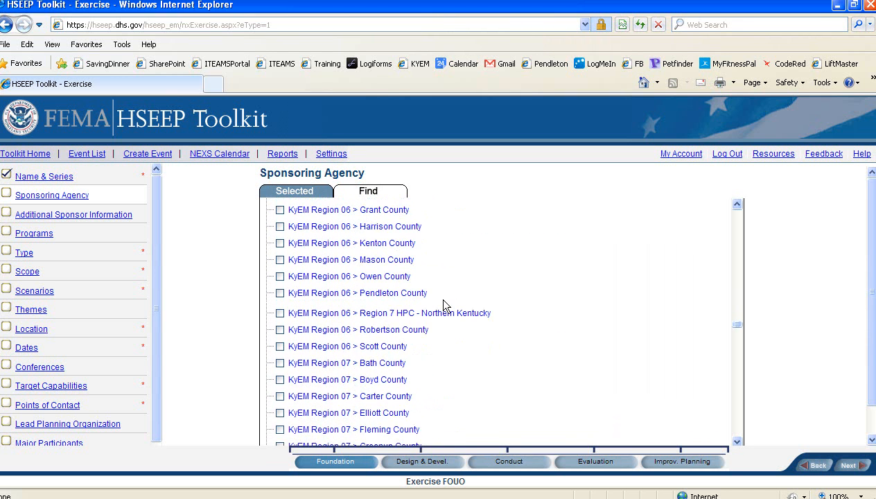
scroll(444, 307, "down", 10)
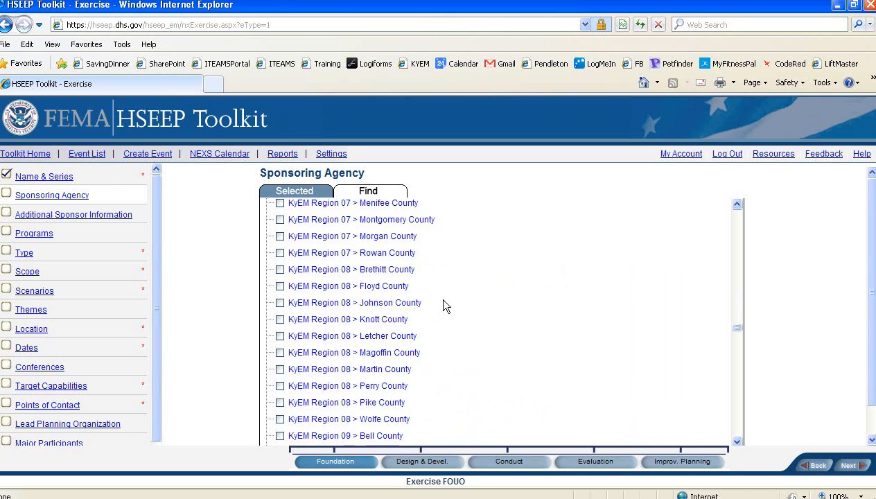
scroll(445, 306, "down", 6)
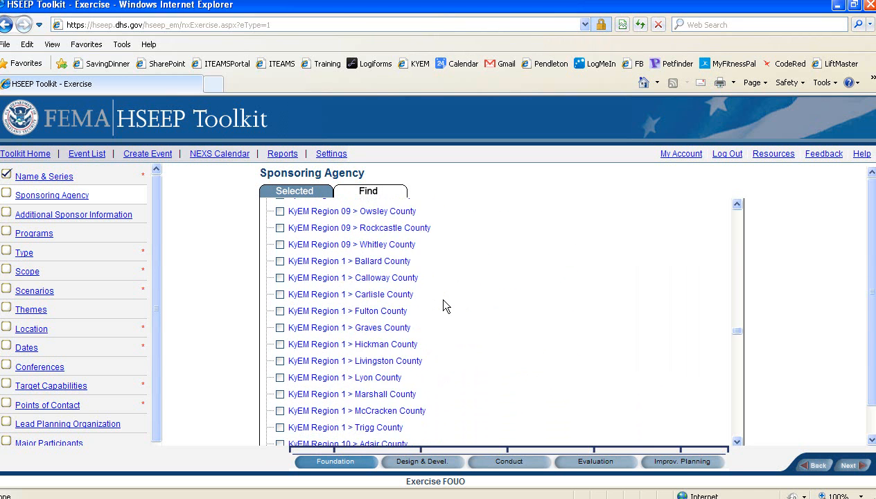
scroll(445, 307, "down", 3)
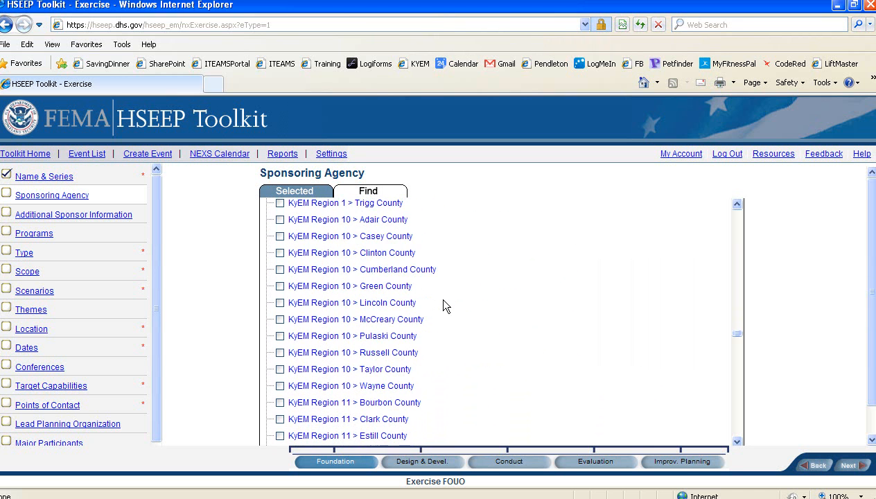
scroll(437, 299, "down", 2)
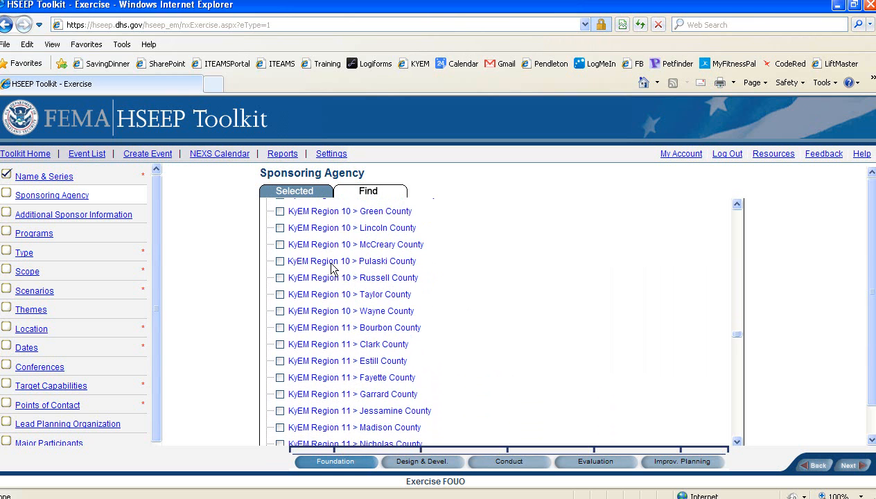
left_click(280, 262)
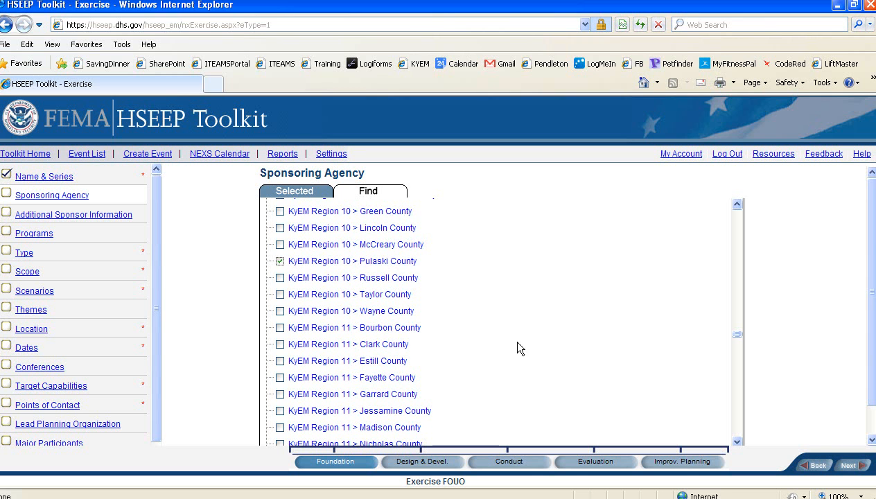
left_click(850, 468)
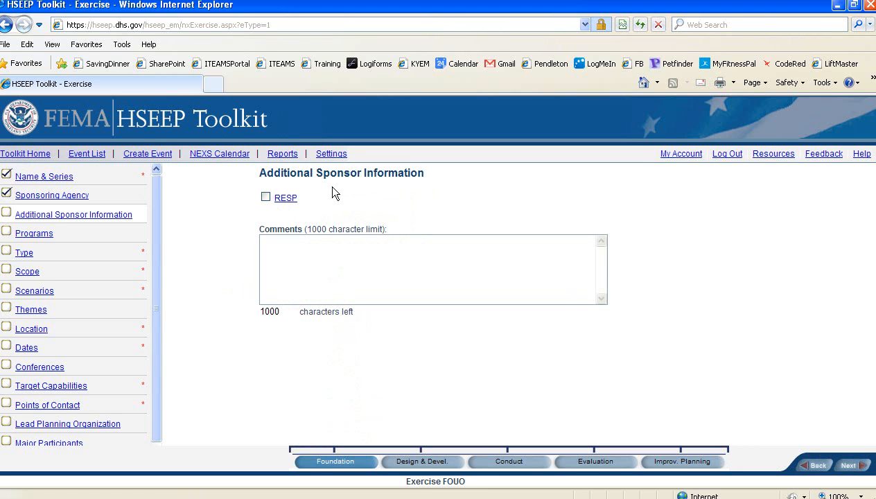
Review the RESP program description, leave sponsor information empty, and continue to Programs.
left_click(287, 198)
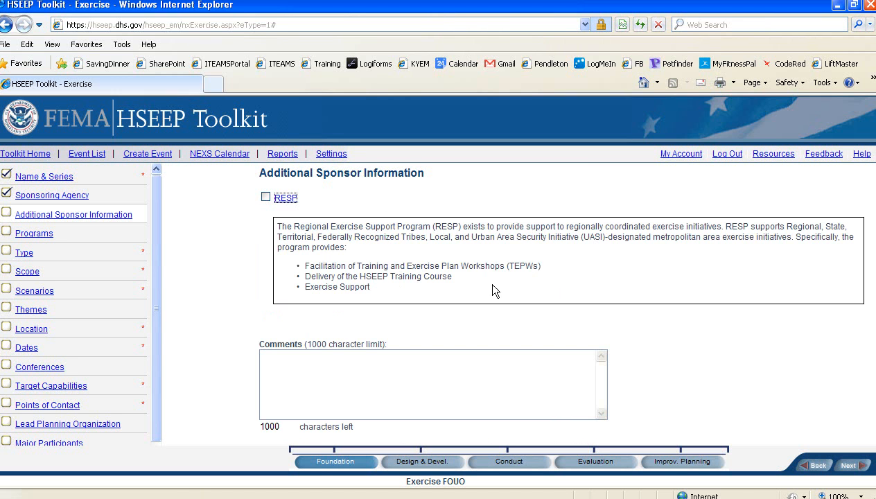
left_click(292, 200)
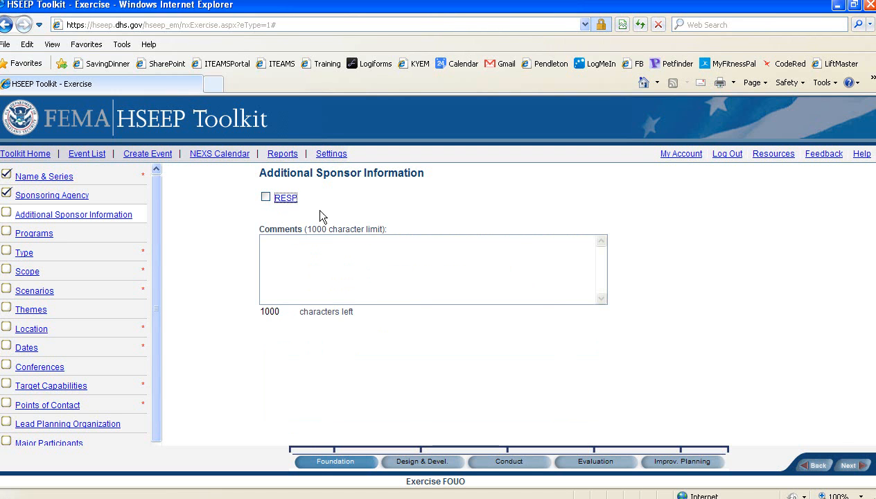
left_click(848, 466)
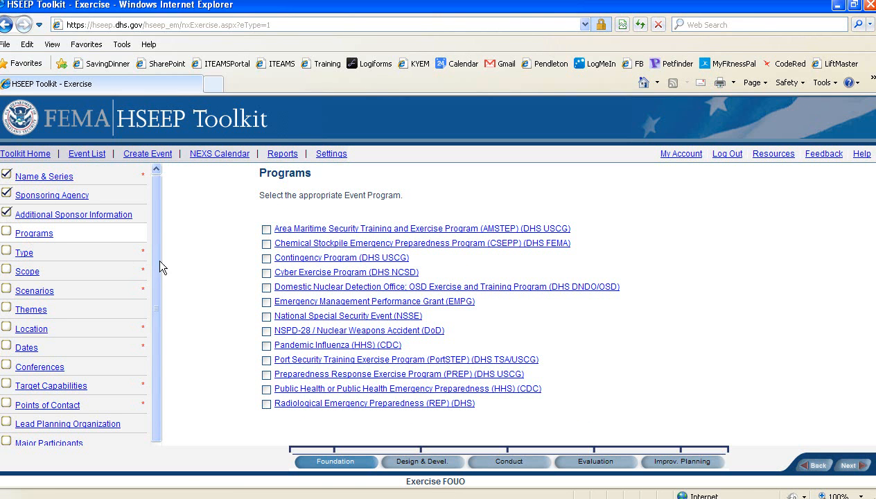
Tick the EMPG program, view its description, and save the Programs step.
left_click(266, 303)
left_click(458, 303)
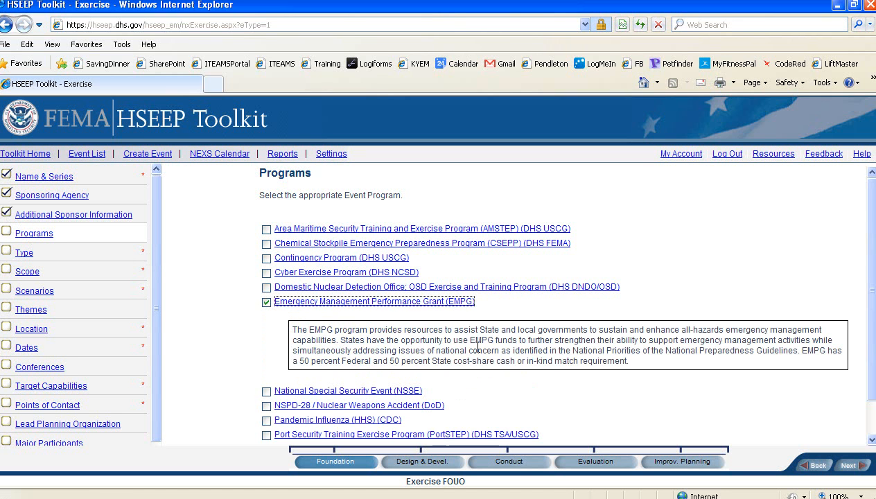
left_click(409, 307)
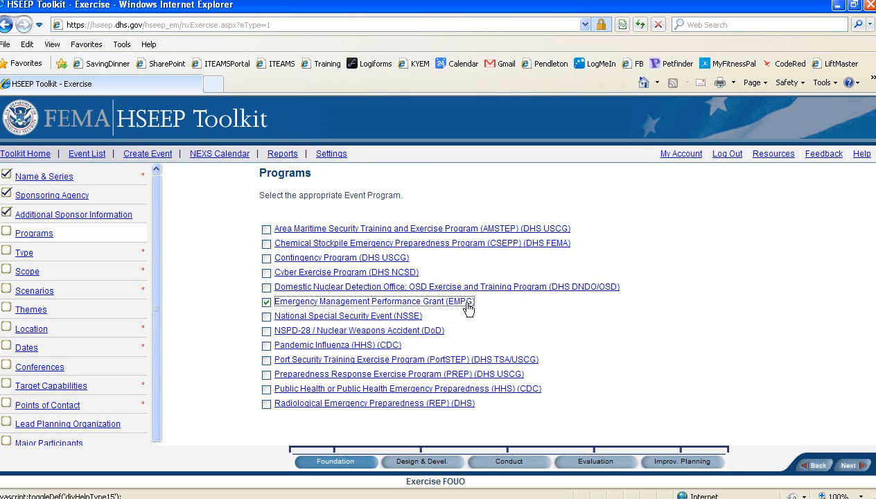
left_click(850, 466)
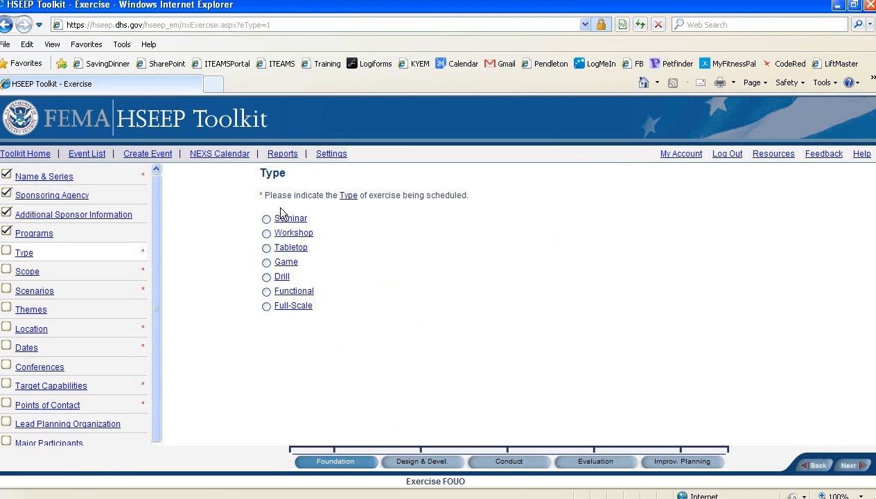
Choose Tabletop as the exercise type and Local as its scope, saving each step.
left_click(266, 248)
left_click(850, 465)
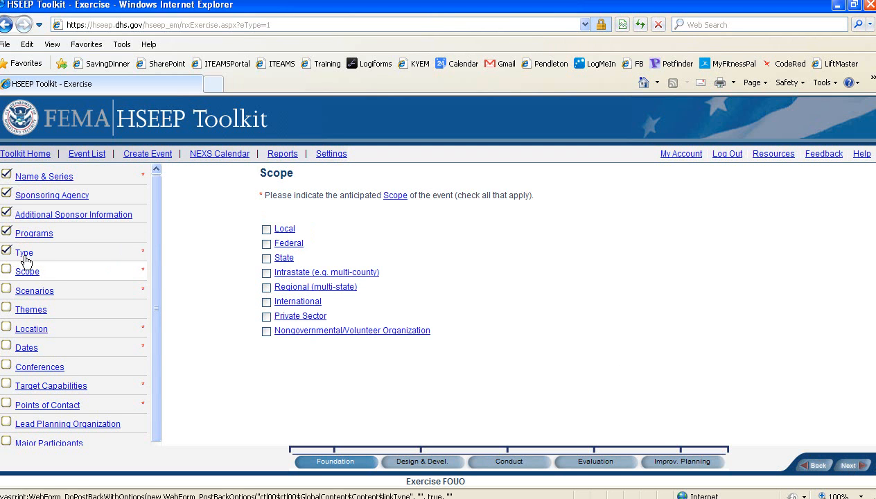
left_click(267, 230)
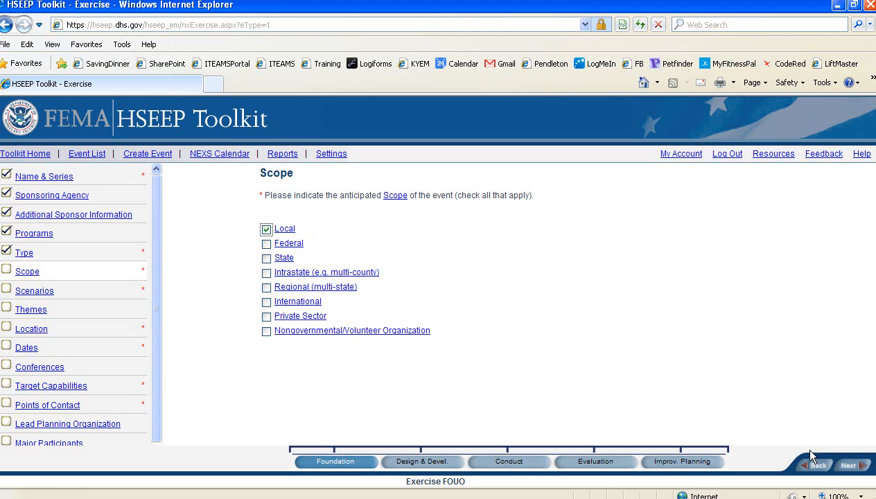
left_click(850, 467)
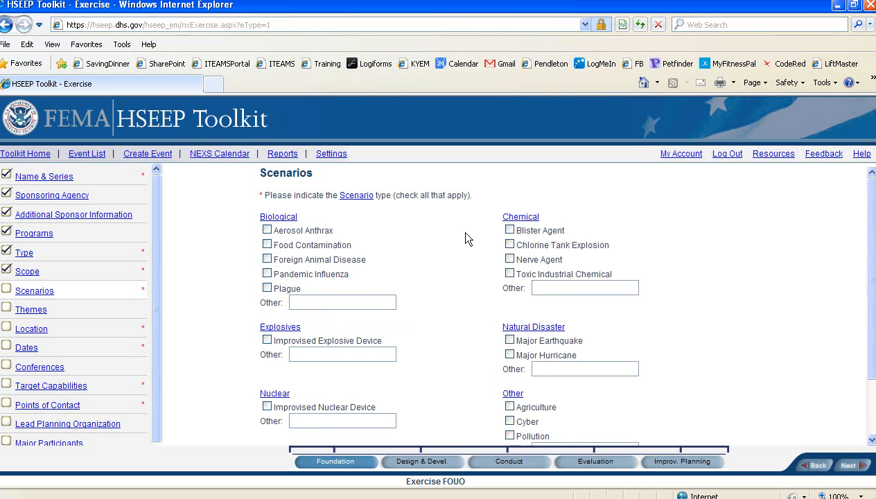
Tick Major Earthquake under Natural Disaster as the scenario and save the Scenarios step.
scroll(465, 238, "down", 1)
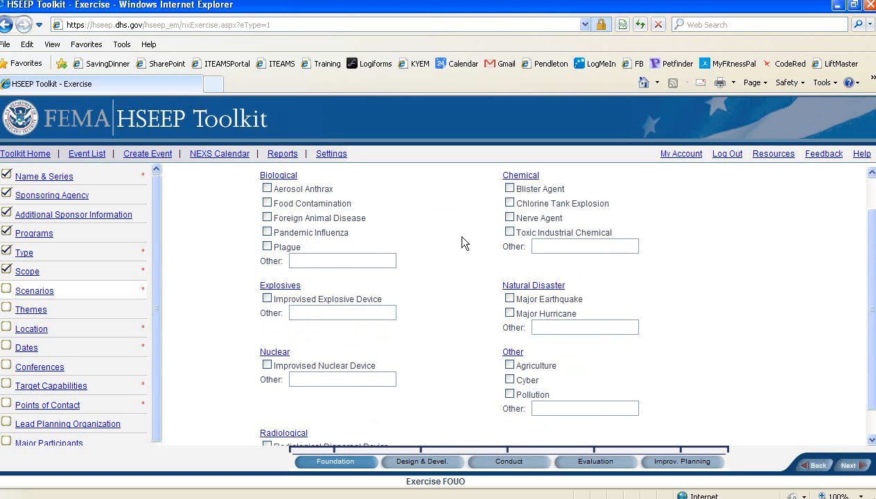
left_click(510, 300)
left_click(551, 329)
left_click(850, 466)
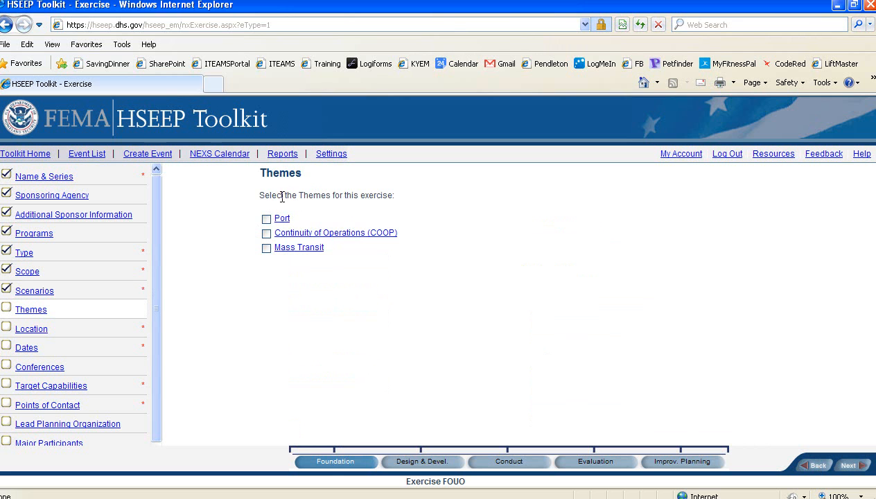
Compare the Port, COOP and Mass Transit descriptions, then tick COOP and save Themes.
left_click(284, 220)
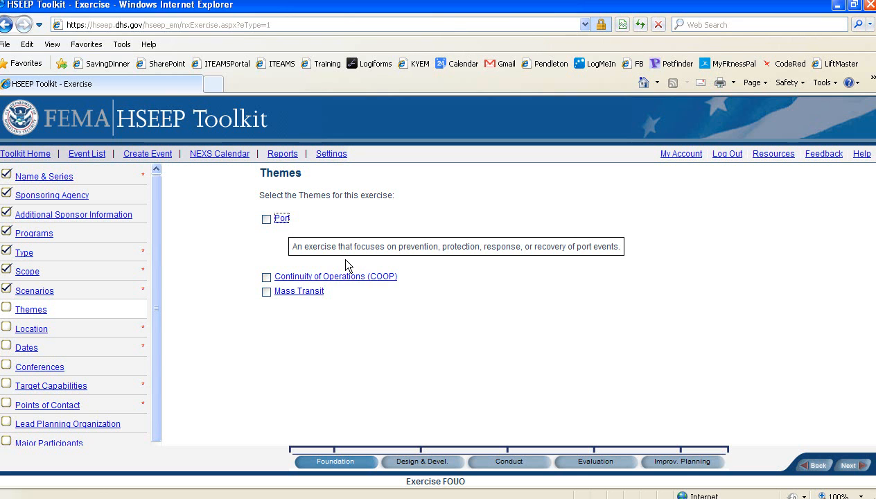
left_click(321, 278)
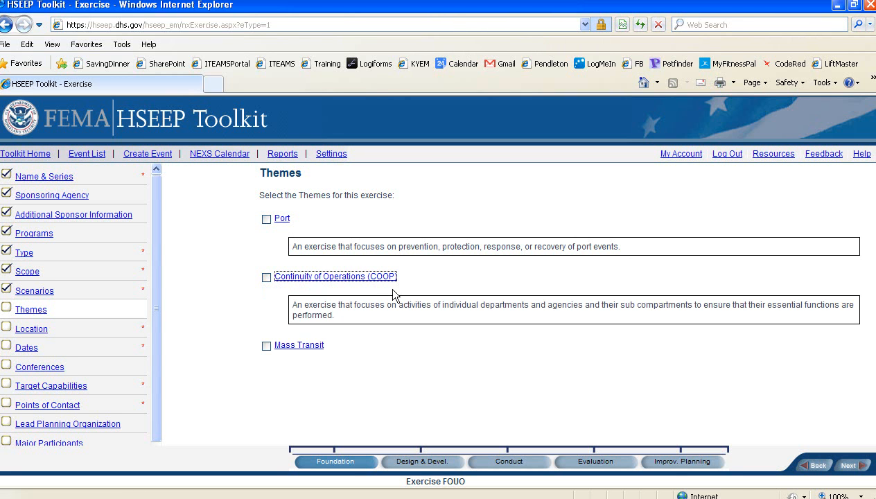
left_click(312, 346)
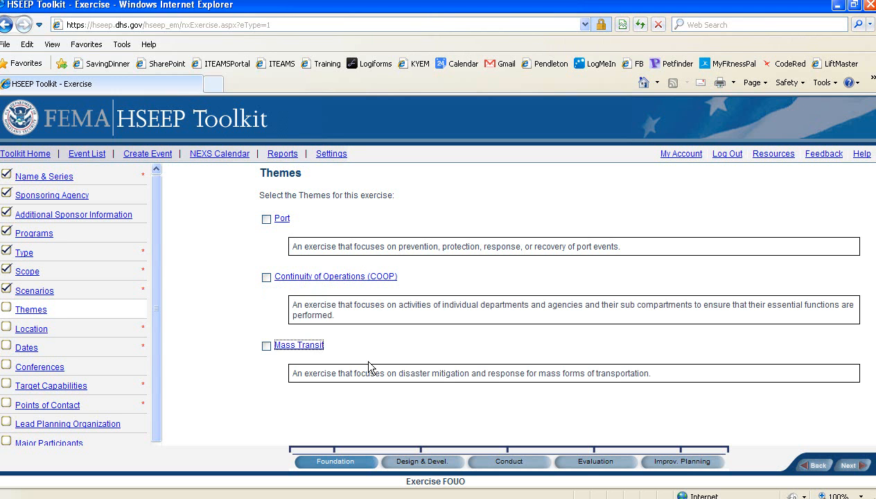
left_click(267, 279)
left_click(848, 467)
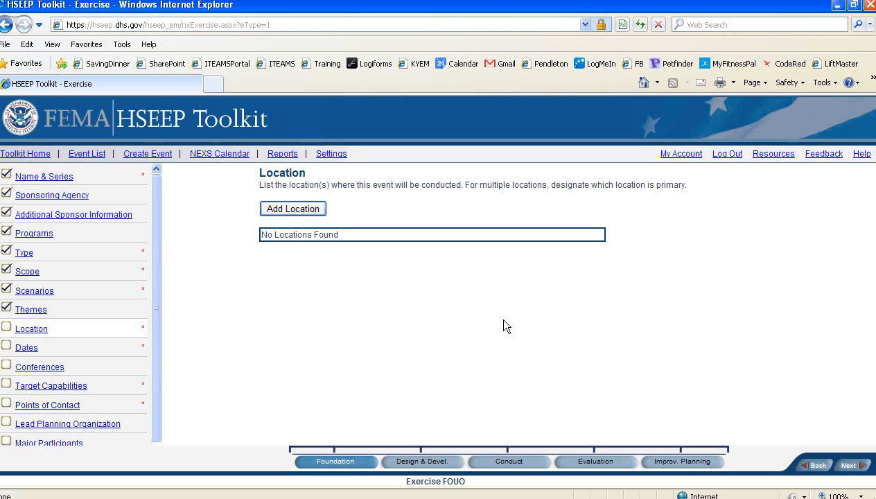
Choose Somerset Armory as the primary location and mark it as a military installation.
left_click(294, 215)
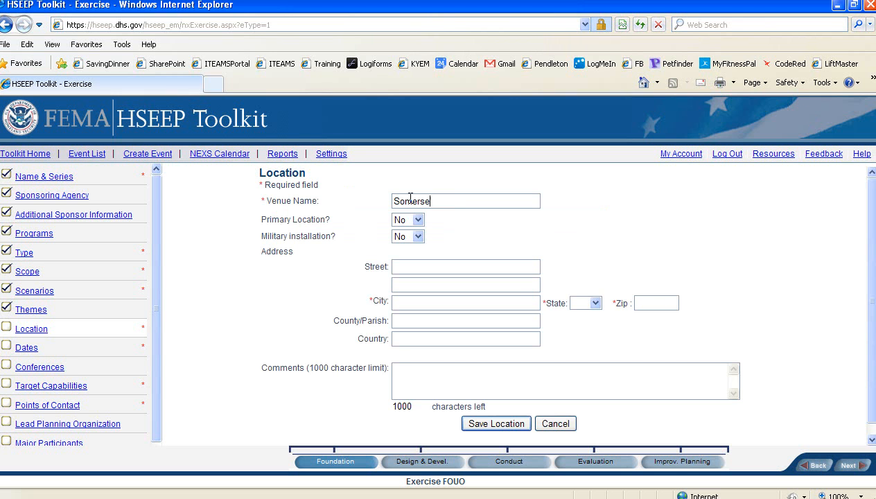
type("rmory")
left_click(419, 221)
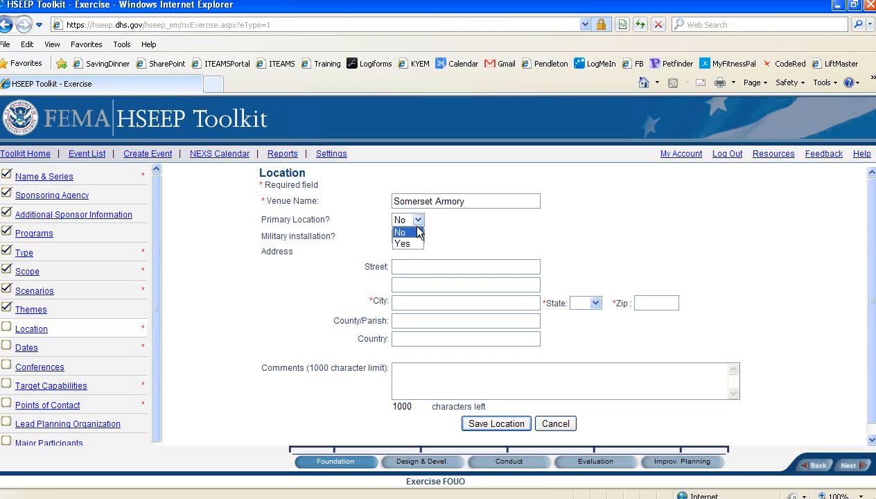
left_click(414, 241)
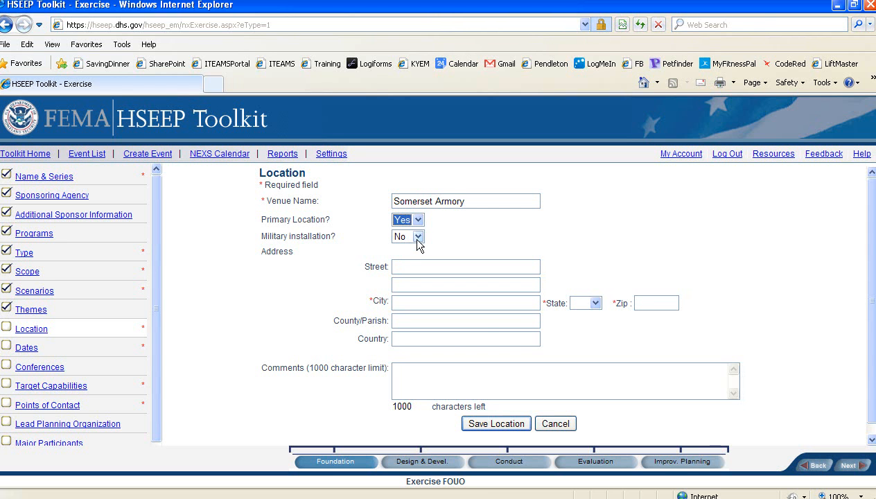
left_click(419, 239)
left_click(411, 253)
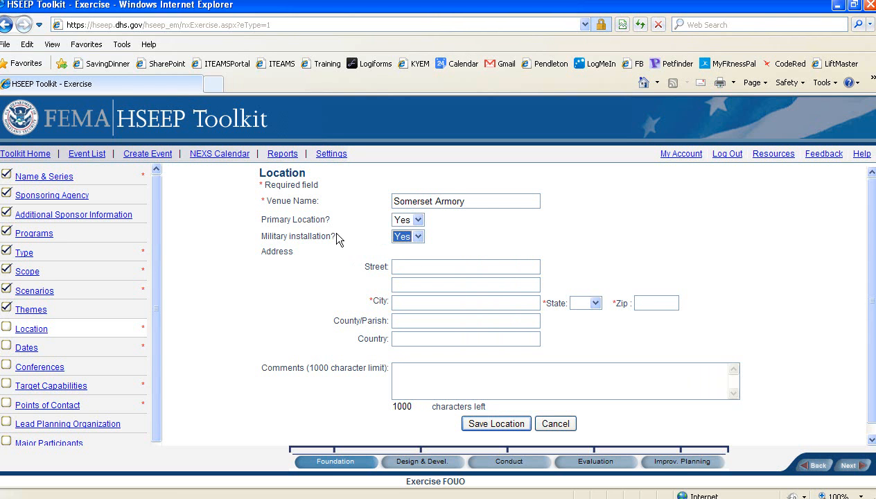
left_click(411, 267)
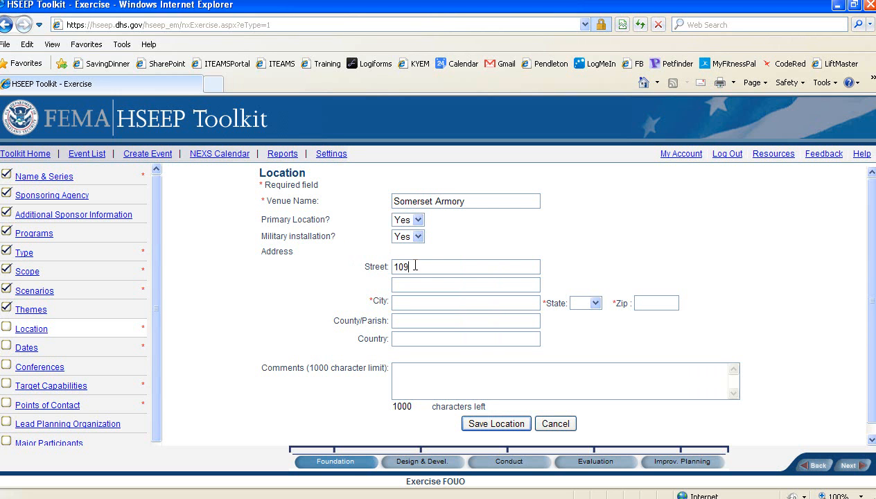
key("Tab")
key("Tab")
key("Tab")
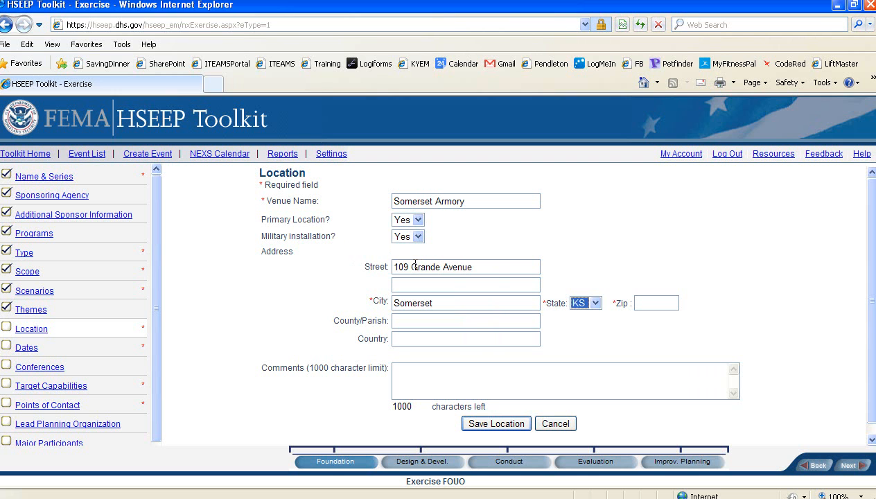
key("Tab")
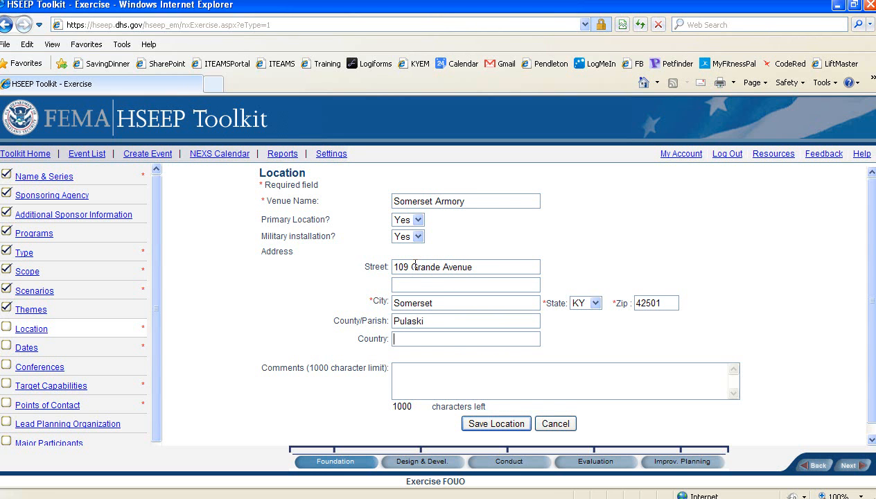
scroll(416, 270, "down", 1)
key("Tab")
type("Unit")
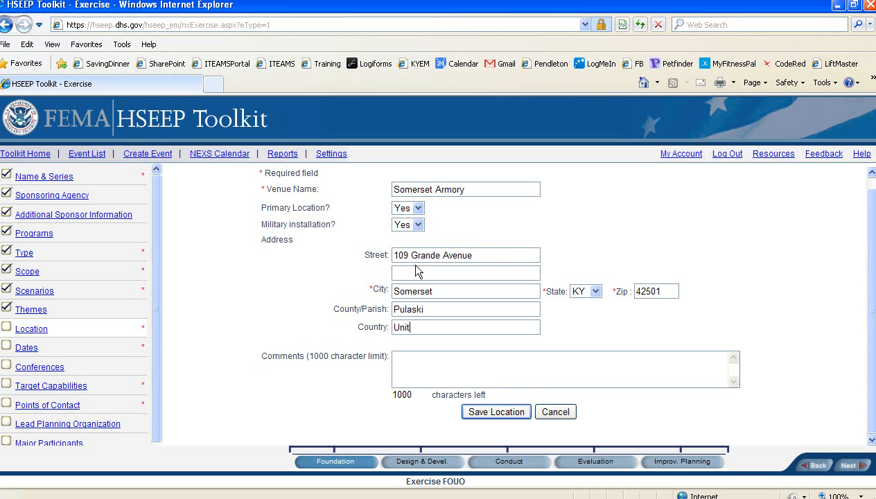
type("ed States")
left_click(515, 410)
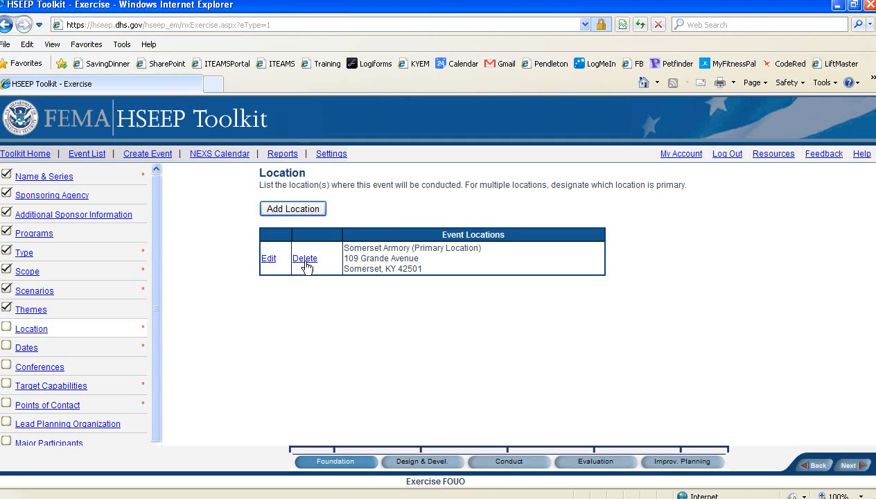
left_click(849, 466)
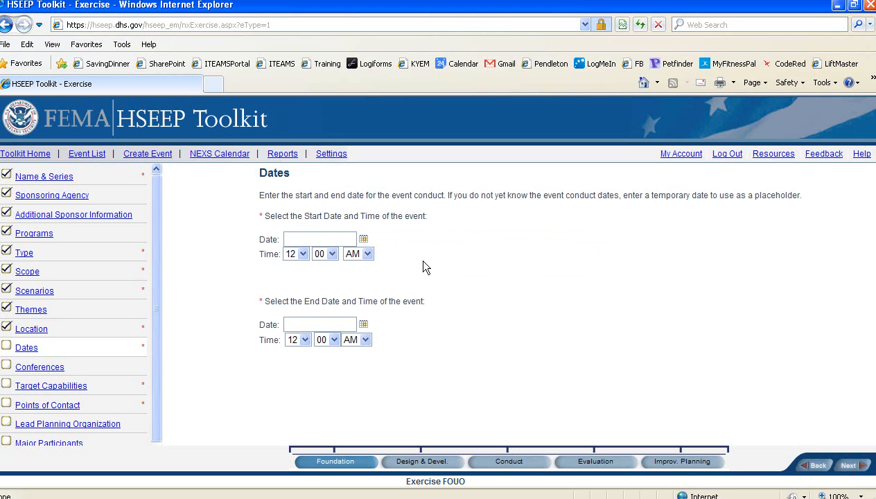
Pick February 14, 2013 with start hour 8 AM and end time 12 PM, then continue.
left_click(364, 240)
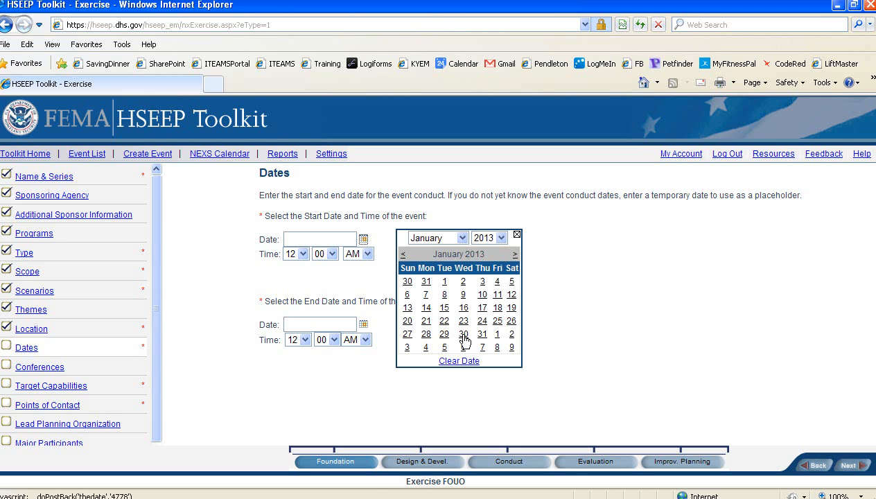
left_click(514, 255)
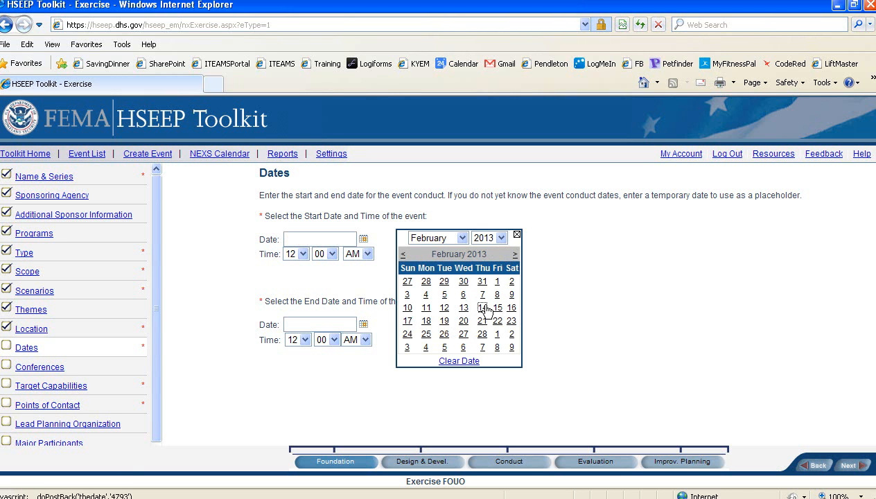
left_click(484, 309)
left_click(303, 254)
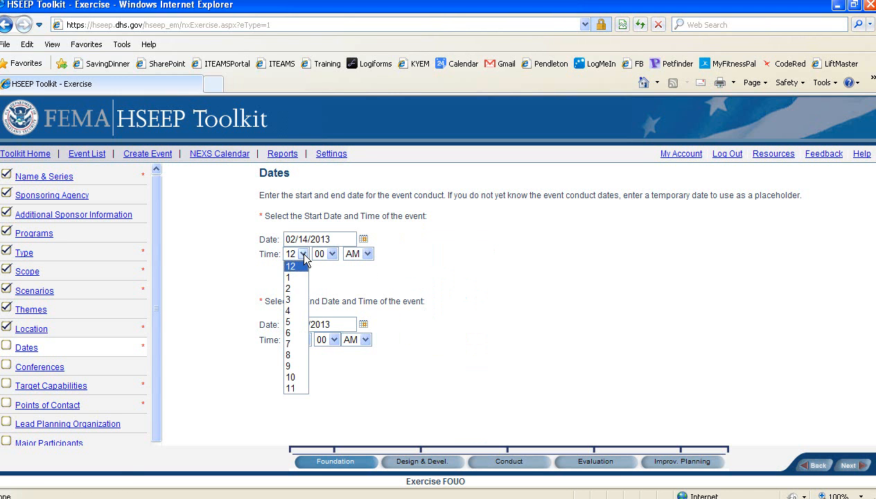
left_click(291, 355)
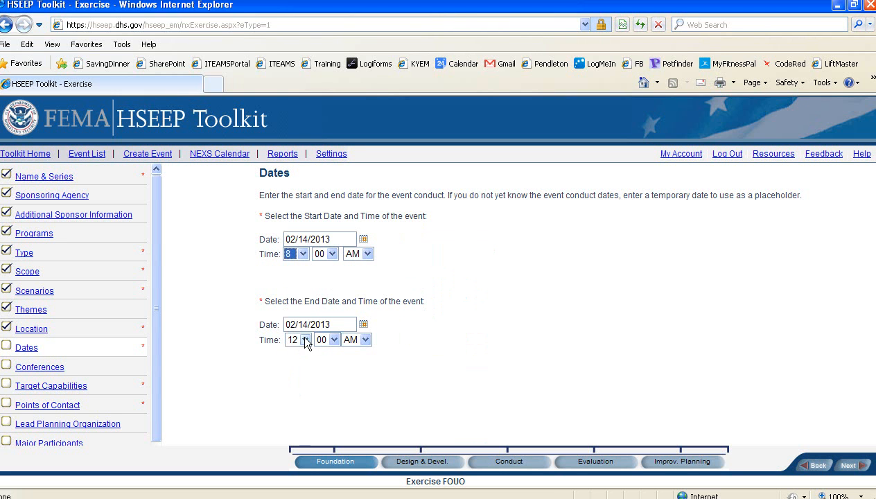
left_click(366, 340)
left_click(358, 361)
left_click(849, 468)
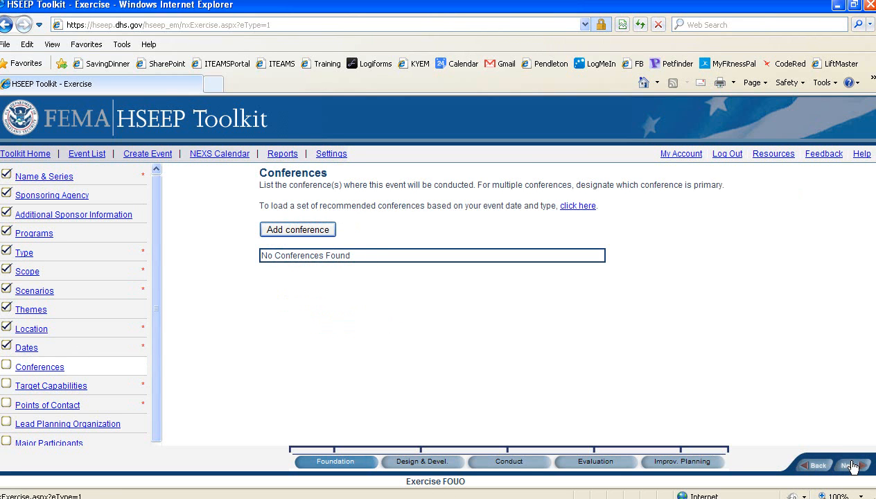
Start a new Initial Planning Conference (IPC) dated January 29, 2013.
left_click(314, 230)
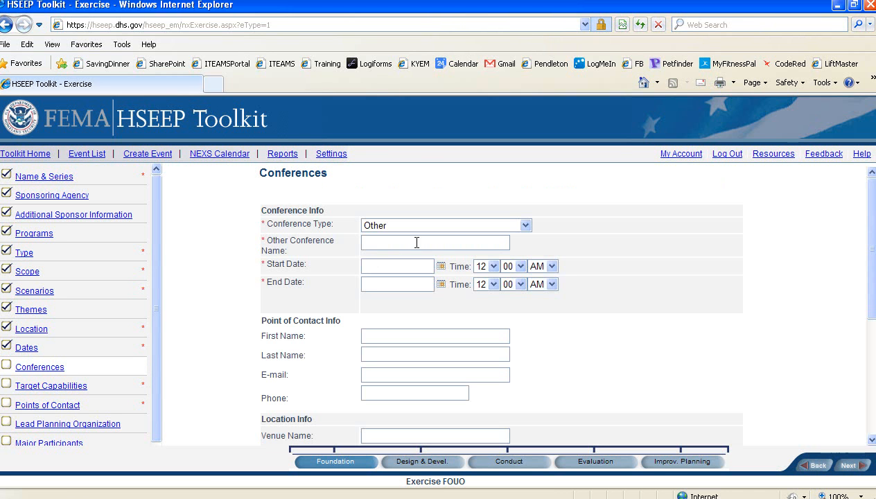
left_click(525, 226)
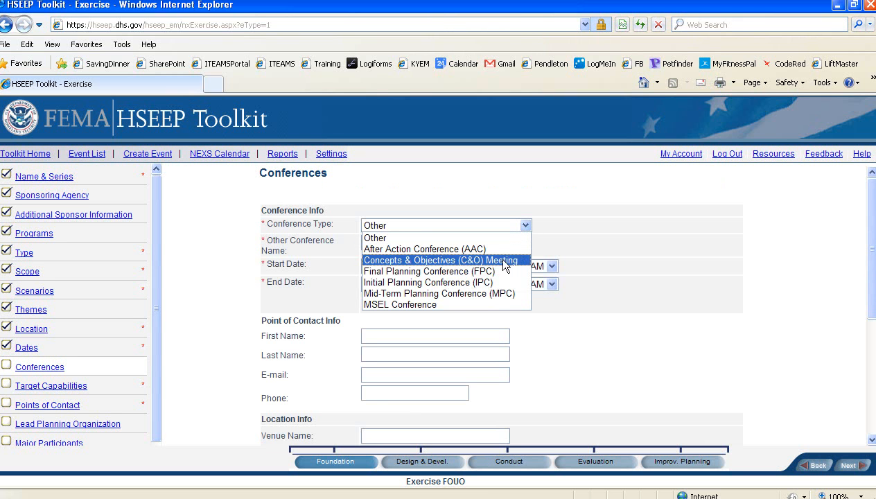
left_click(447, 283)
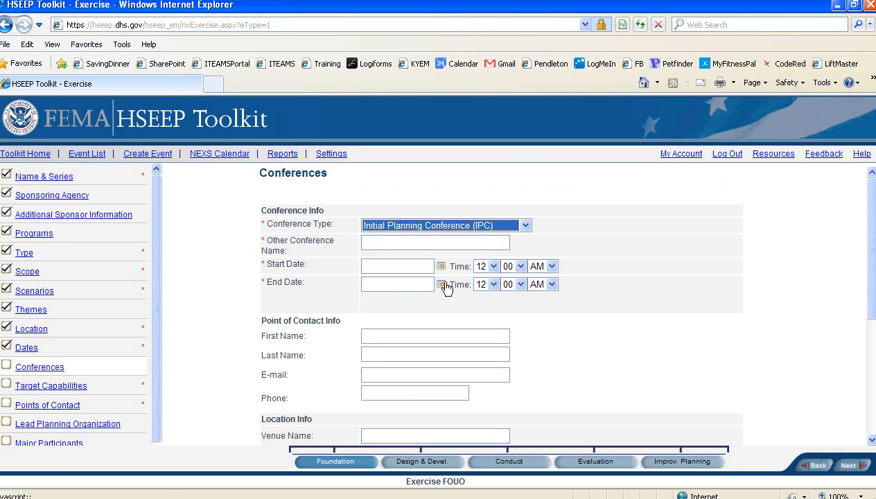
left_click(397, 261)
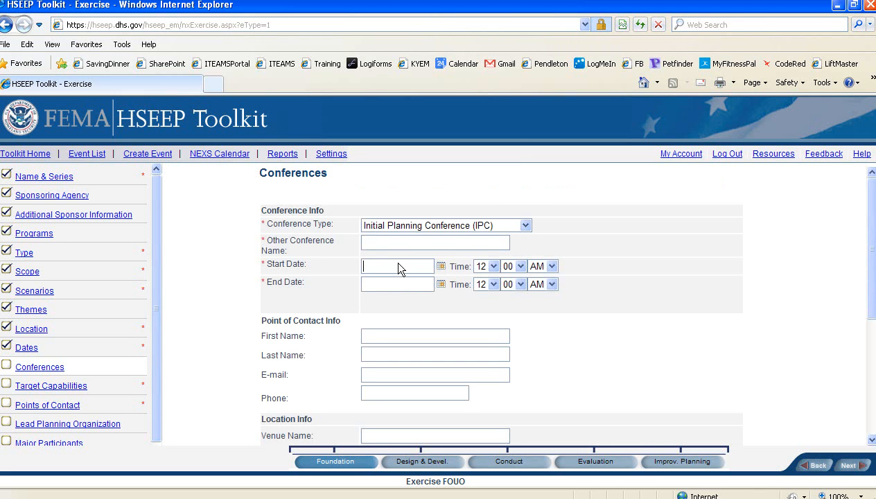
left_click(441, 267)
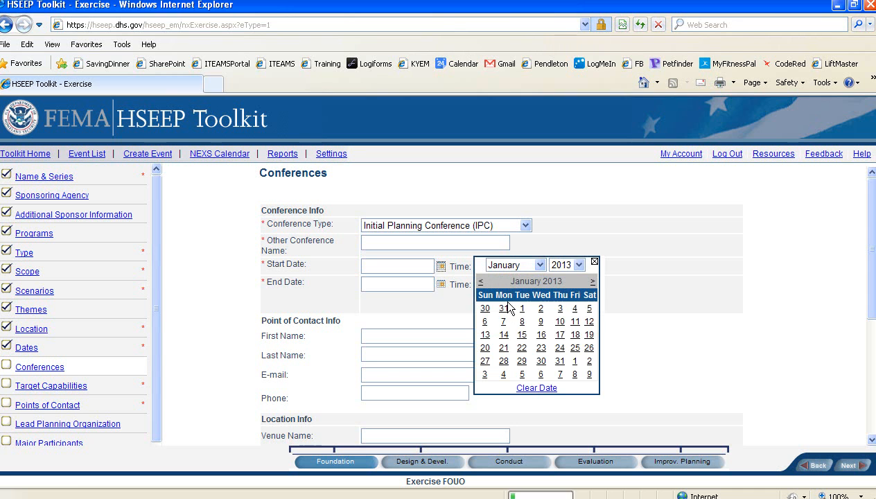
left_click(525, 366)
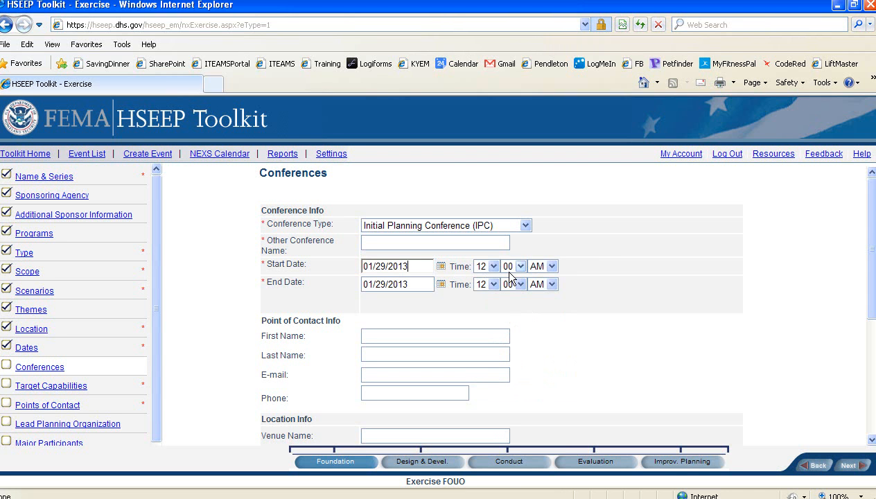
Set the conference time to 10:00 AM to 12:00 PM, add it, and continue to Target Capabilities.
left_click(488, 266)
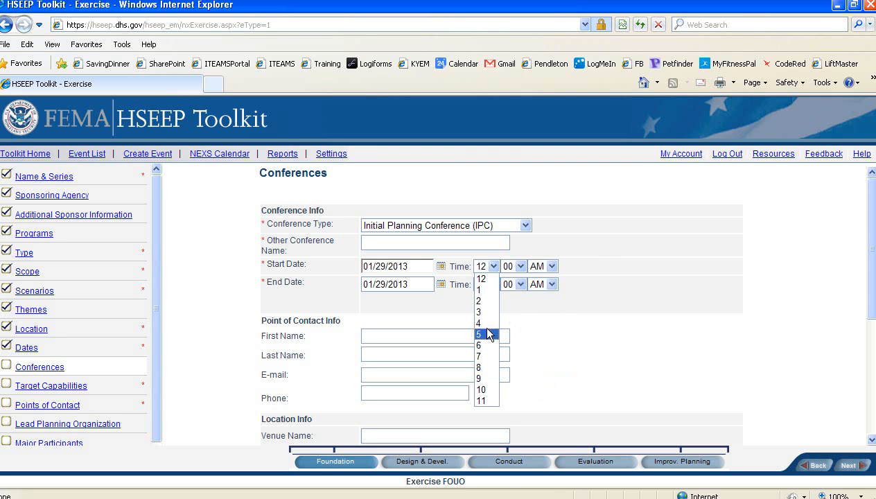
left_click(484, 389)
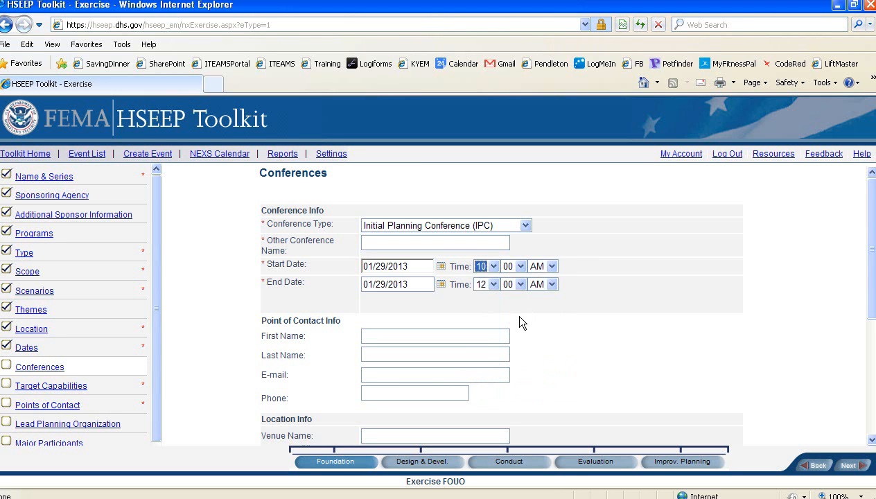
left_click(550, 285)
left_click(430, 330)
scroll(401, 333, "down", 1)
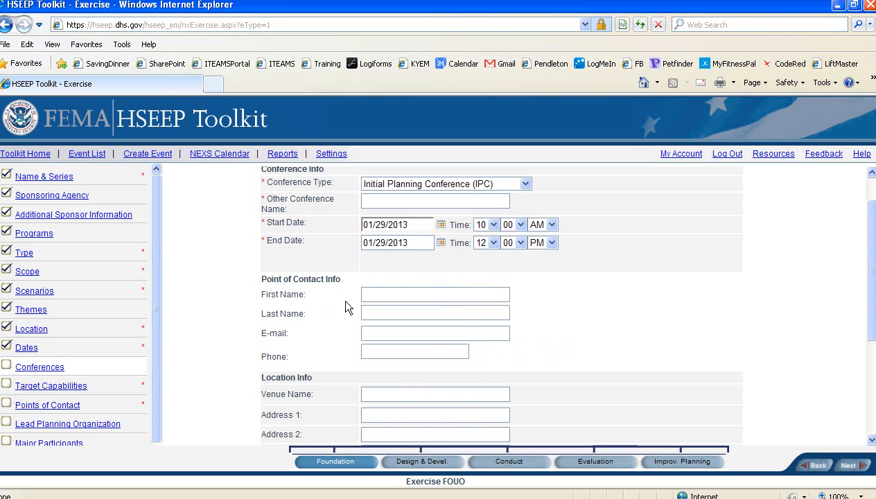
scroll(378, 374, "down", 2)
scroll(399, 305, "down", 2)
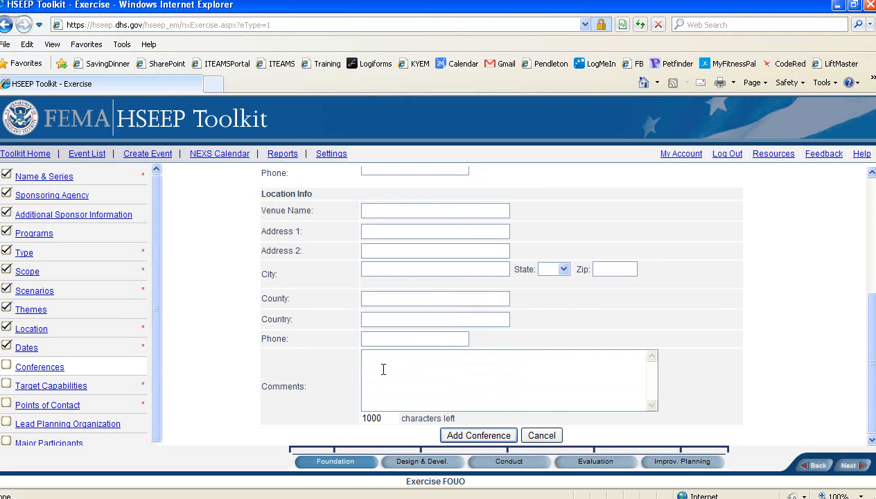
left_click(497, 438)
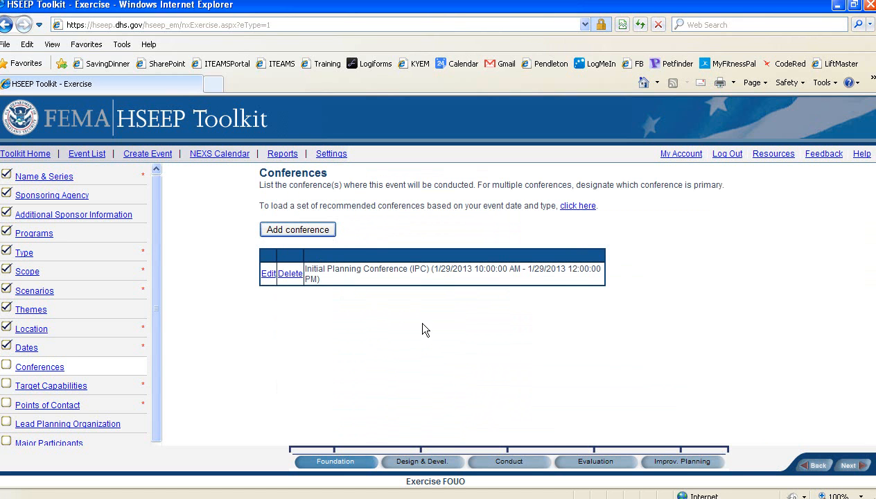
left_click(850, 465)
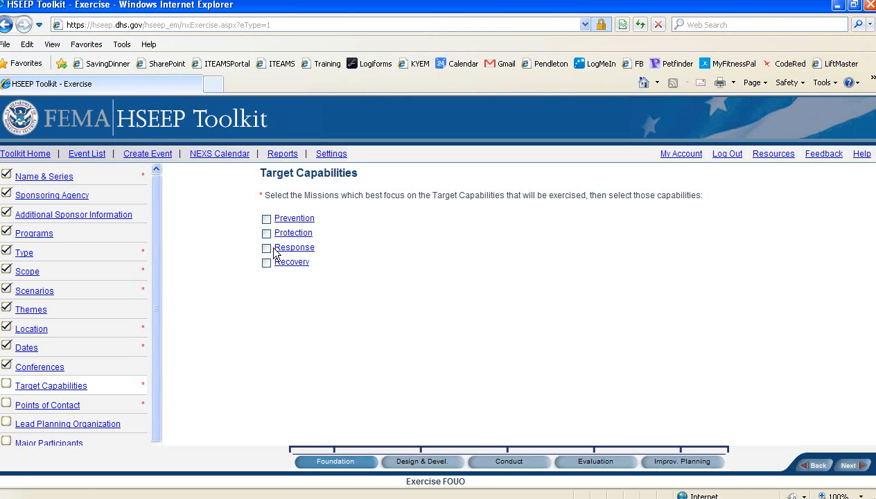
Review the Prevention, Protection, Response and Recovery mission descriptions, then collapse them.
left_click(295, 218)
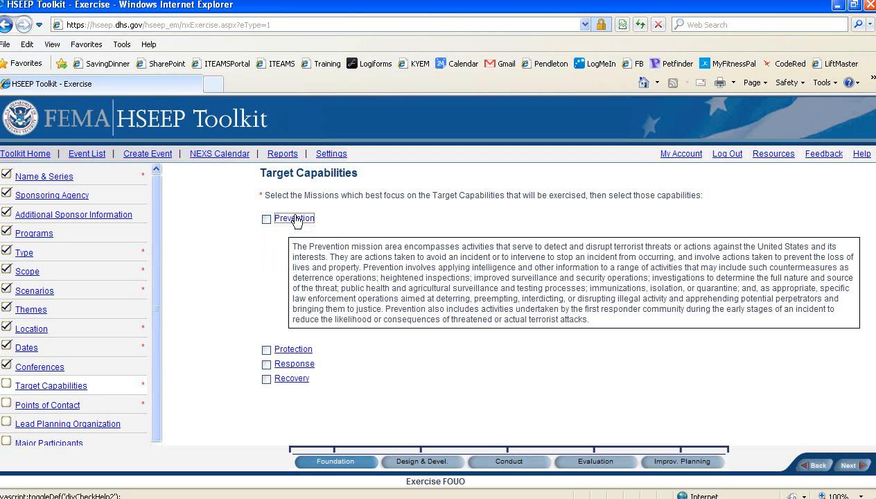
left_click(303, 350)
scroll(308, 351, "down", 2)
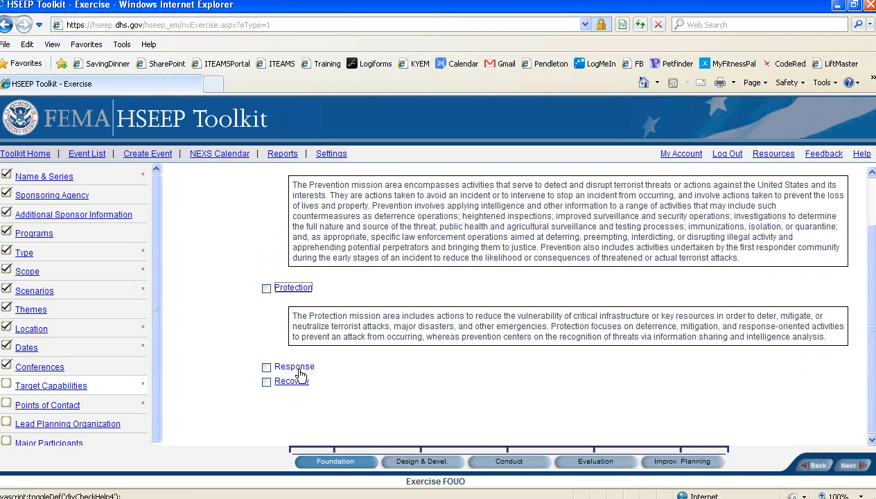
left_click(294, 367)
scroll(291, 381, "down", 3)
left_click(294, 380)
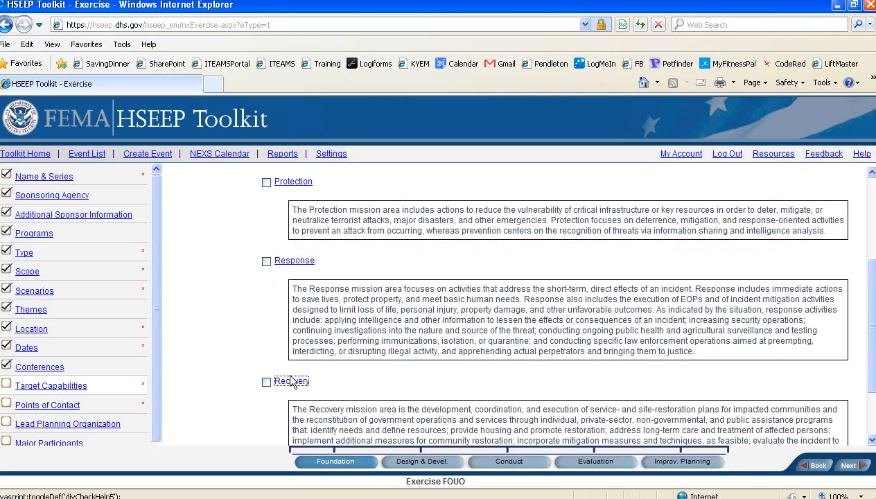
left_click(291, 381)
left_click(294, 261)
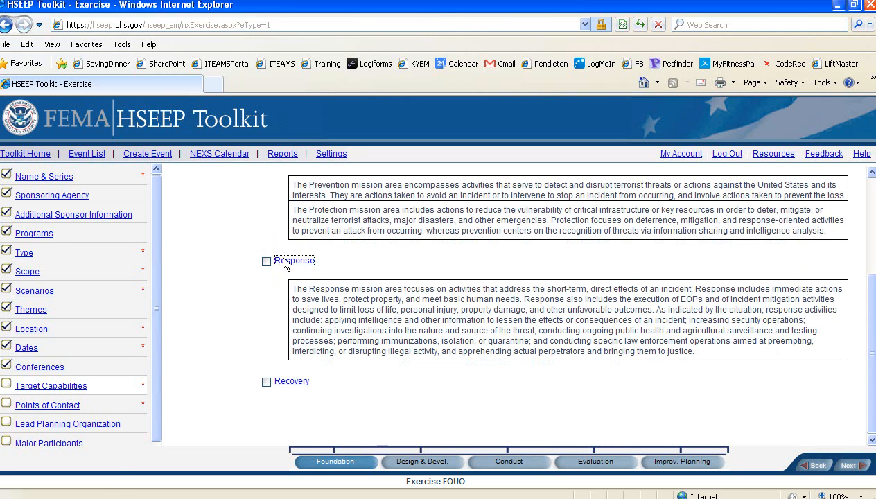
left_click(294, 289)
left_click(295, 288)
left_click(292, 220)
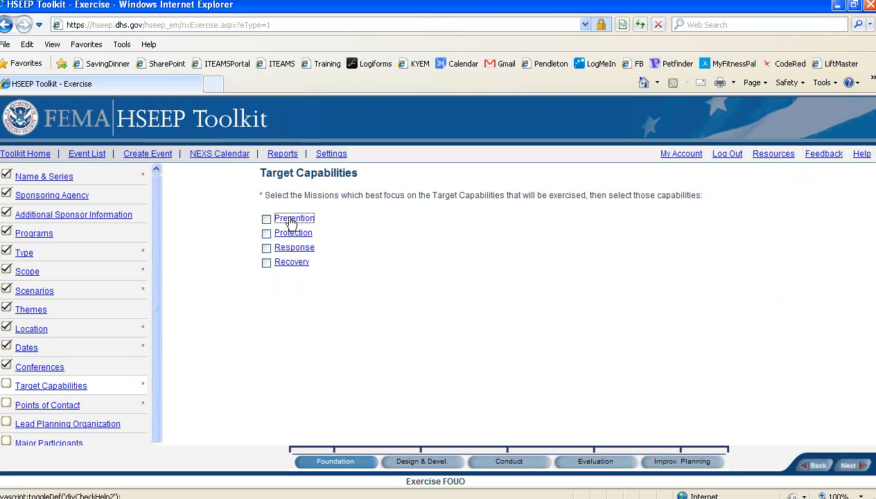
Choose the Response mission and check Community Preparedness and Participation, EOC Management, and Emergency Public Information and Warning.
left_click(267, 248)
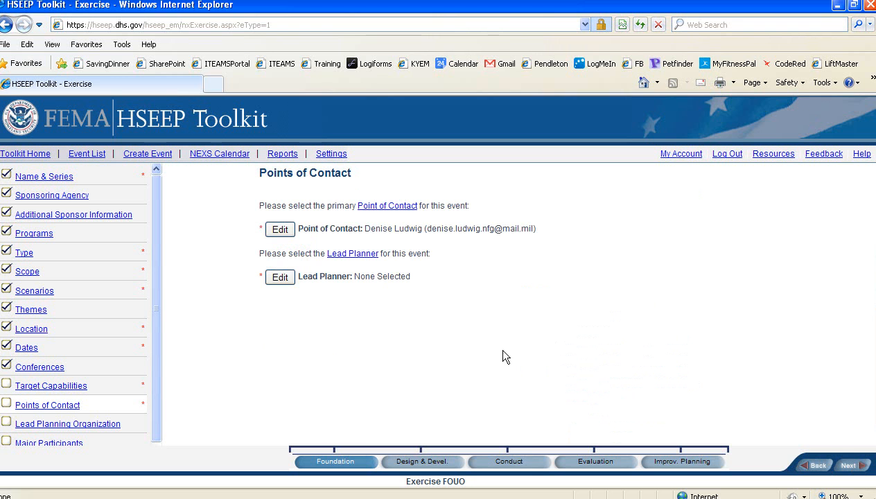
left_click(809, 466)
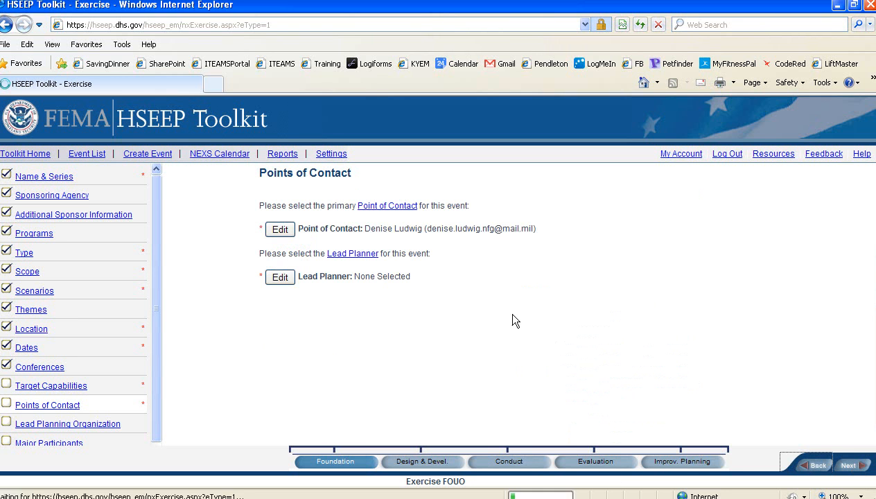
scroll(452, 287, "down", 3)
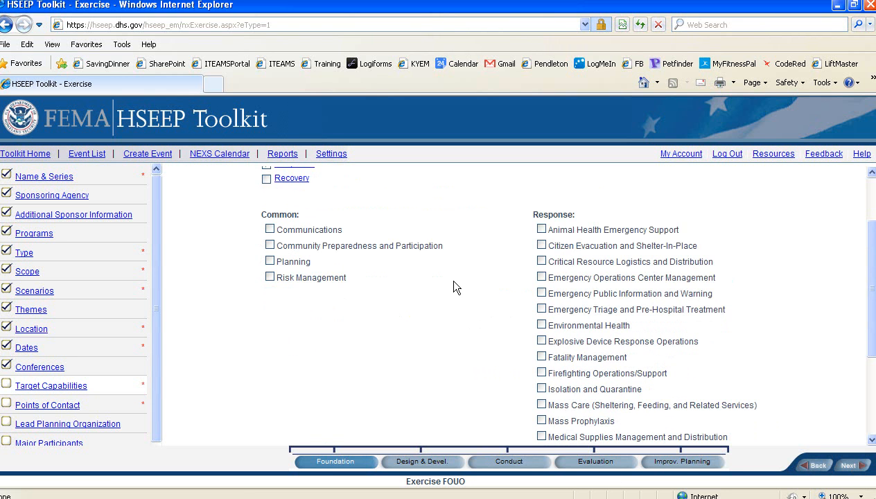
left_click(271, 247)
scroll(503, 354, "down", 1)
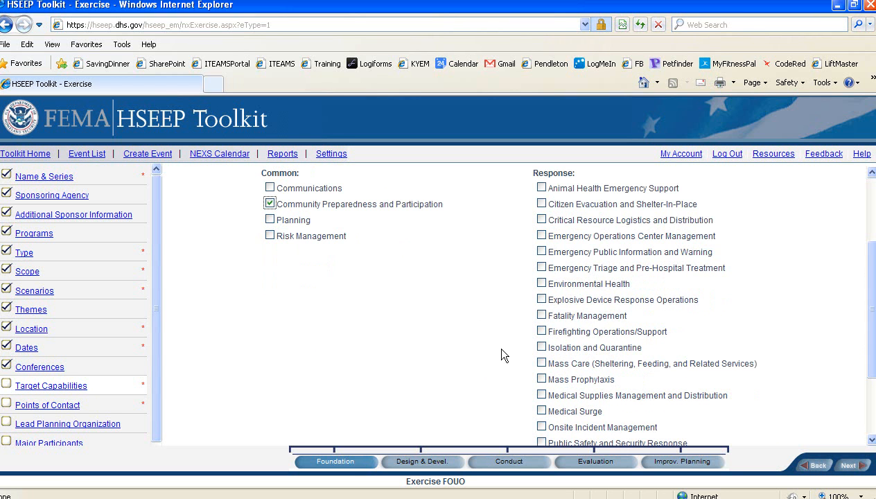
left_click(541, 237)
left_click(542, 253)
scroll(673, 303, "down", 3)
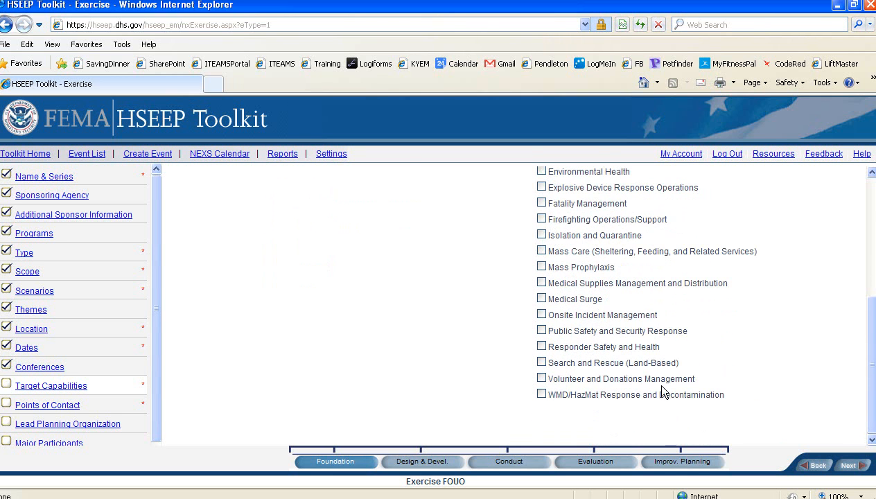
Go to Points of Contact and bring up the user search for the Lead Planner.
left_click(849, 466)
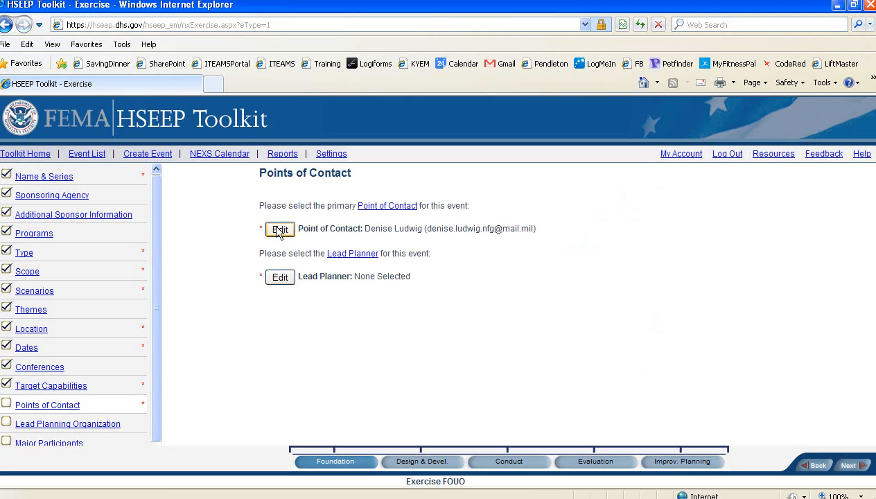
left_click(284, 277)
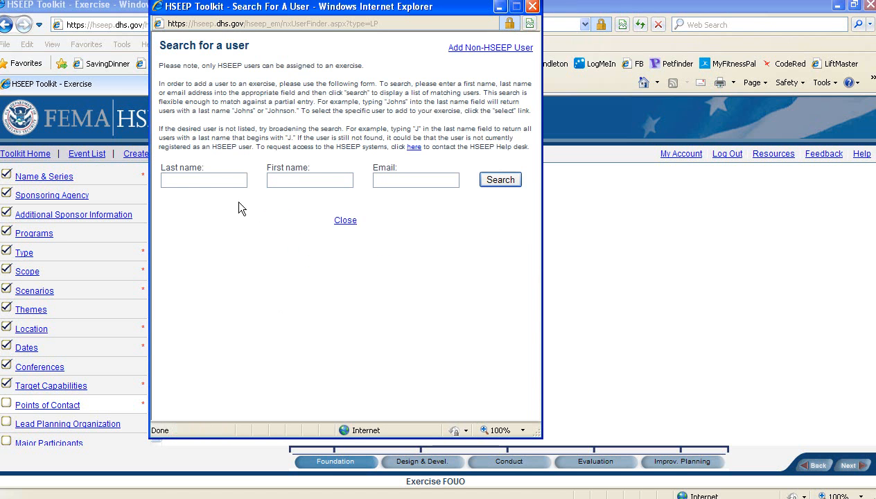
Search for the Lead Planner using the person's last name, first name and e-mail address.
left_click(230, 184)
key("Tab")
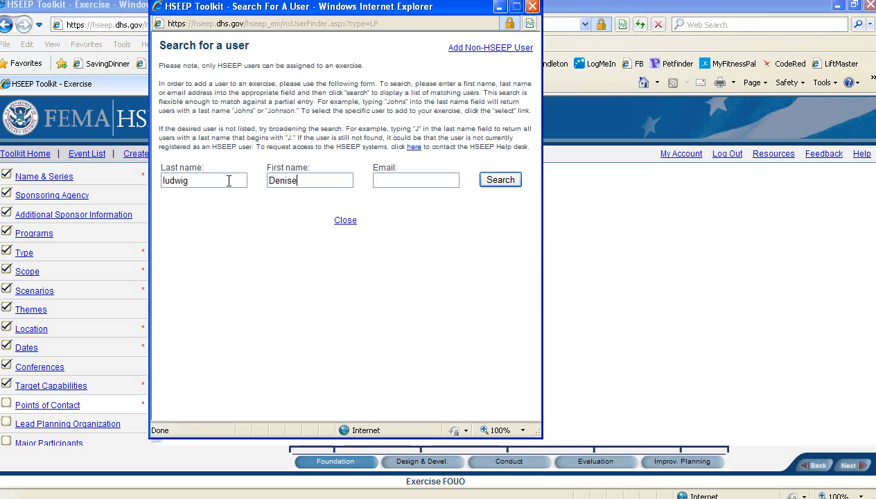
key("Tab")
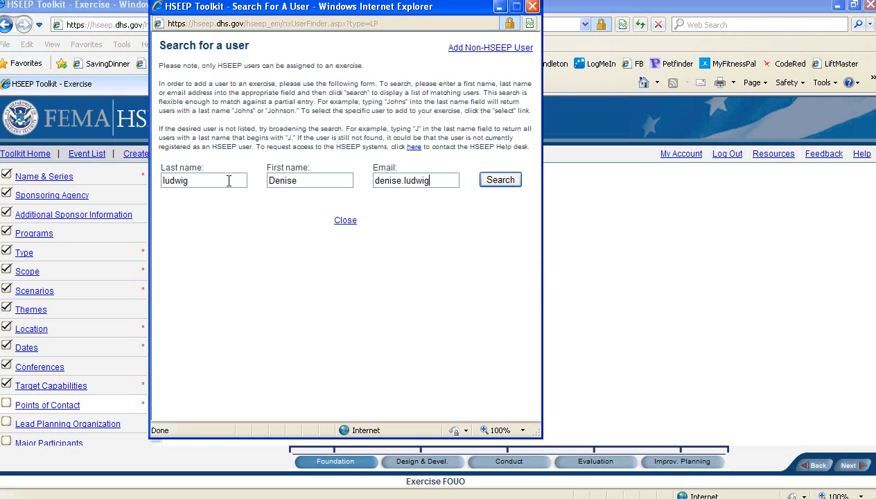
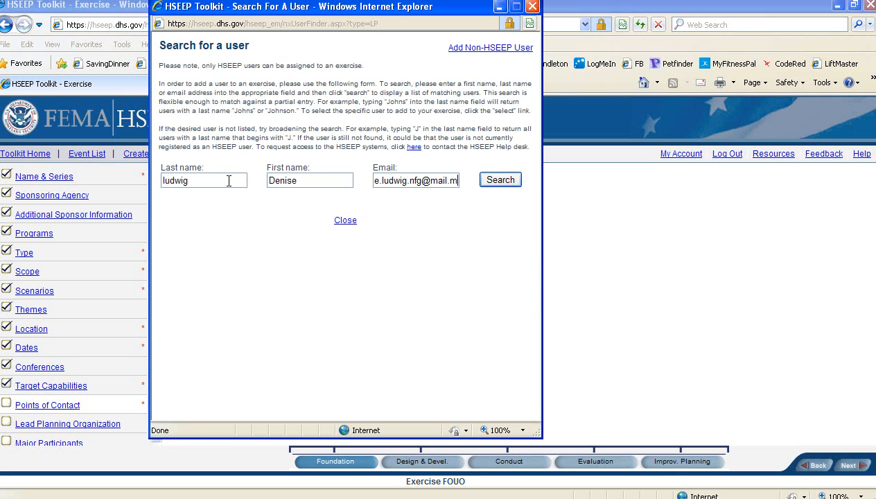
left_click(500, 180)
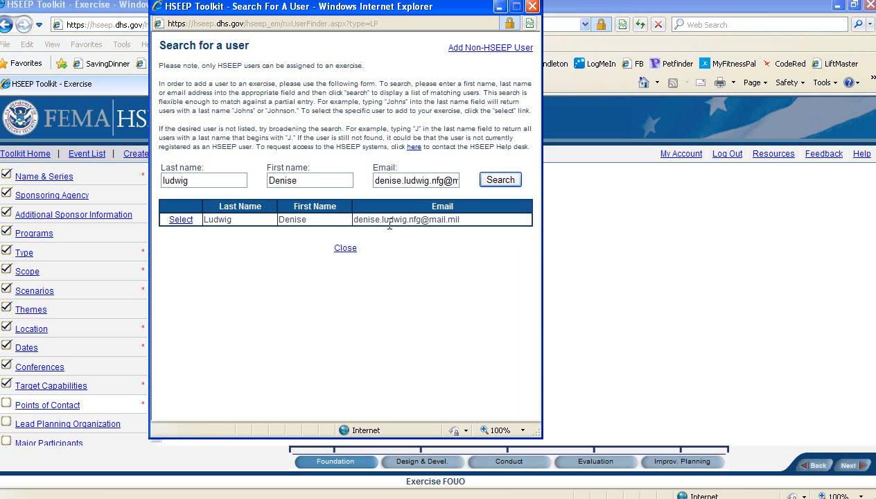
Dismiss the add-user form, search again by the person's name, and select them as Lead Planner.
left_click(485, 48)
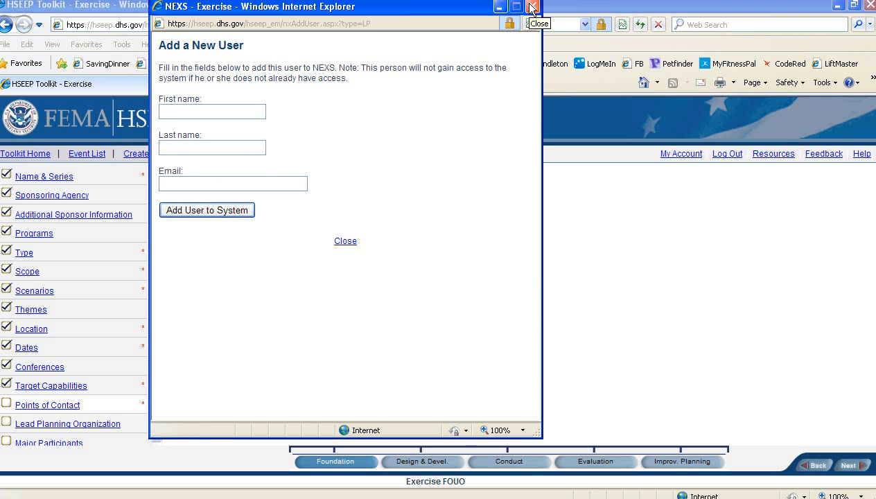
left_click(343, 240)
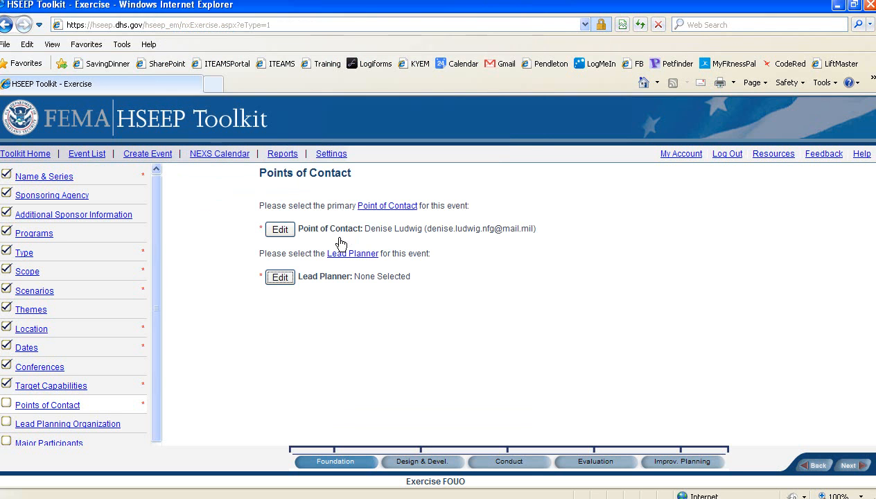
left_click(290, 275)
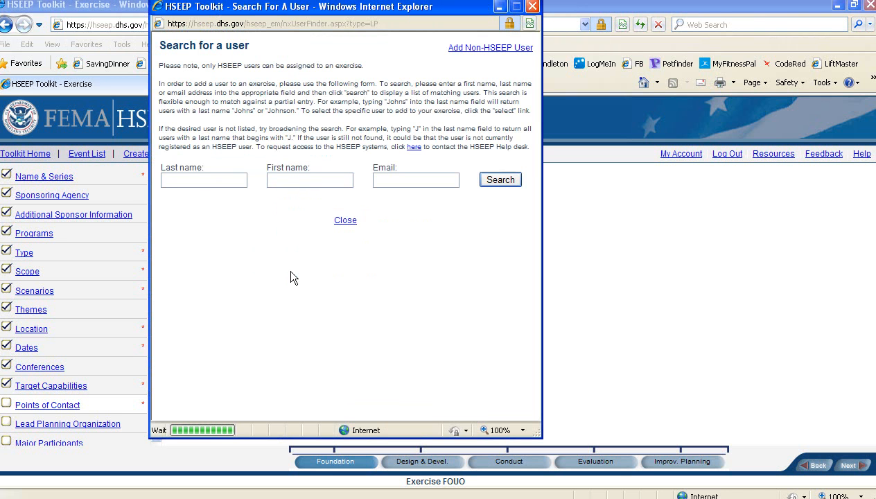
left_click(237, 177)
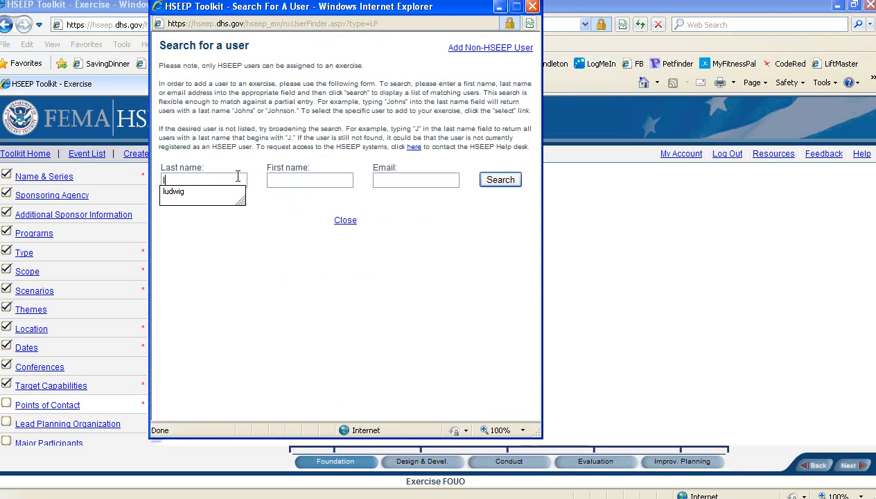
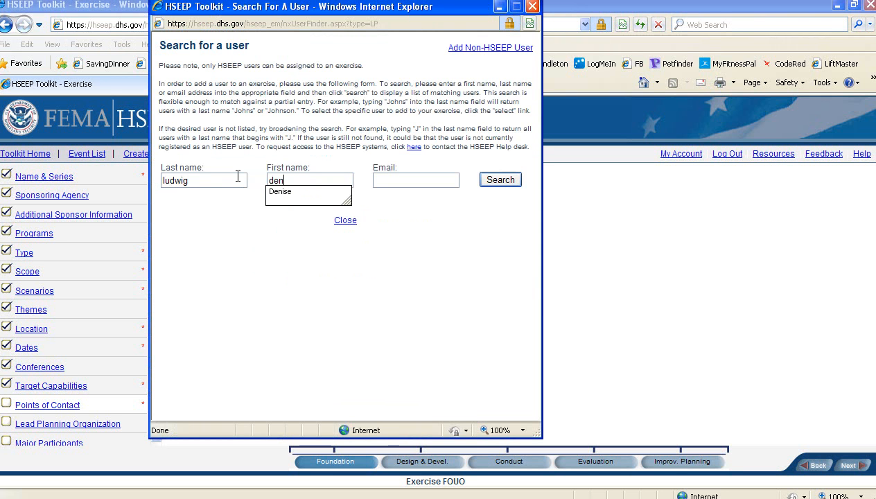
key("Return")
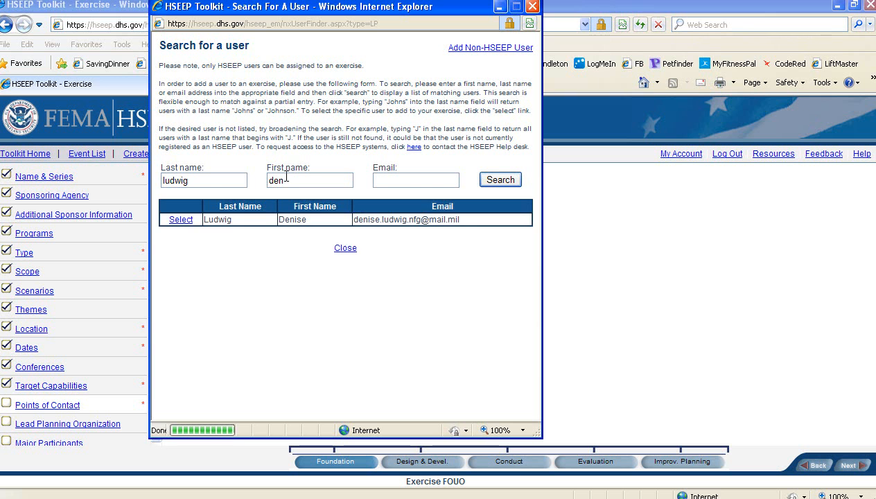
left_click(182, 221)
left_click(281, 277)
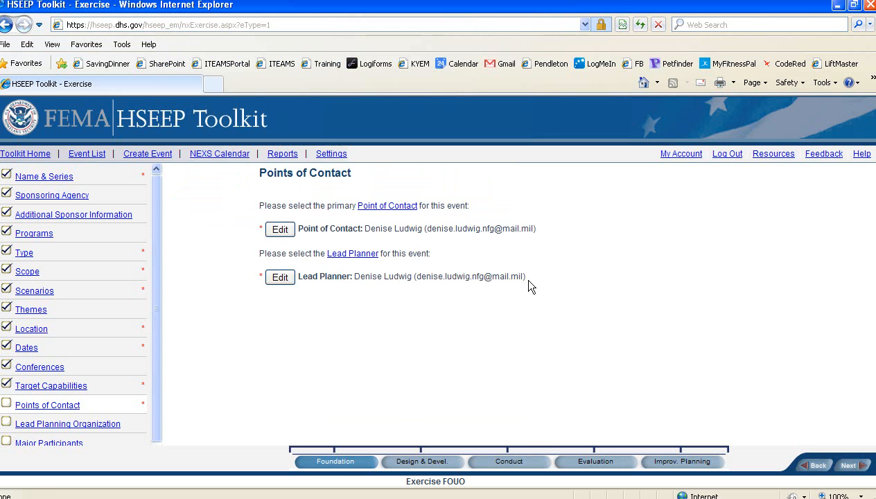
left_click(854, 465)
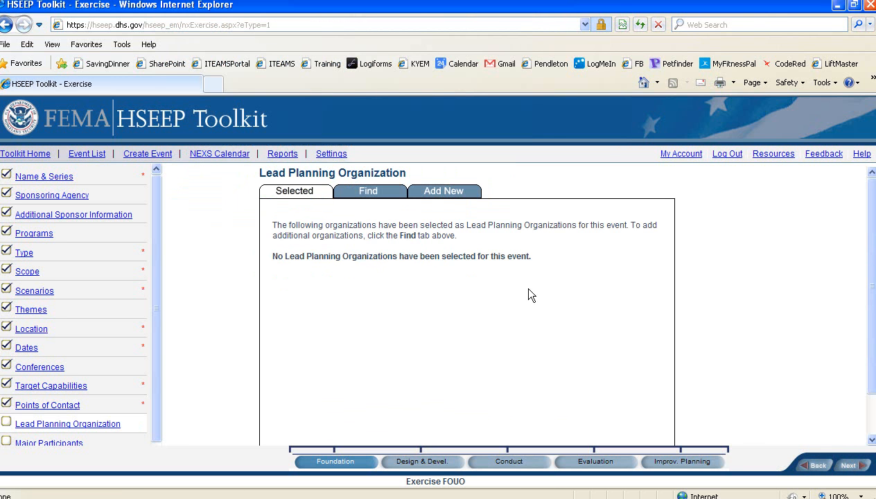
Pick Pulaski County under Kentucky > KyEM Region 10 as lead planning organization, then continue to Major Participants.
left_click(374, 198)
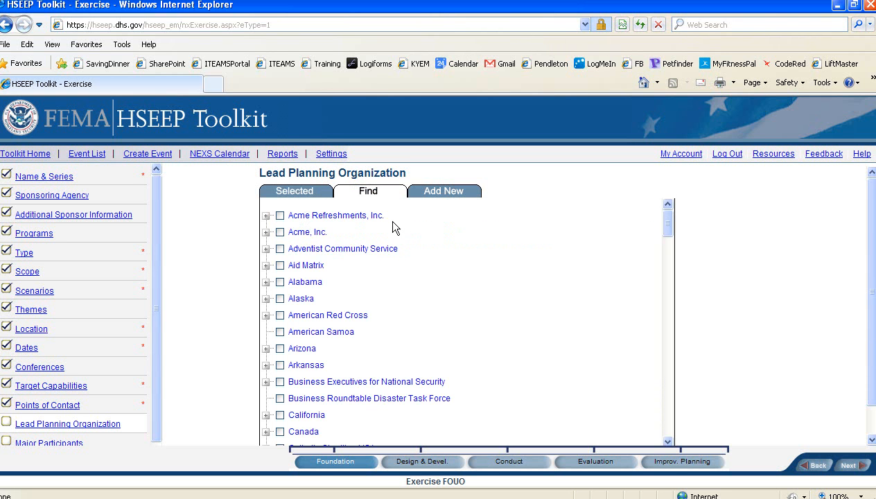
scroll(432, 274, "down", 13)
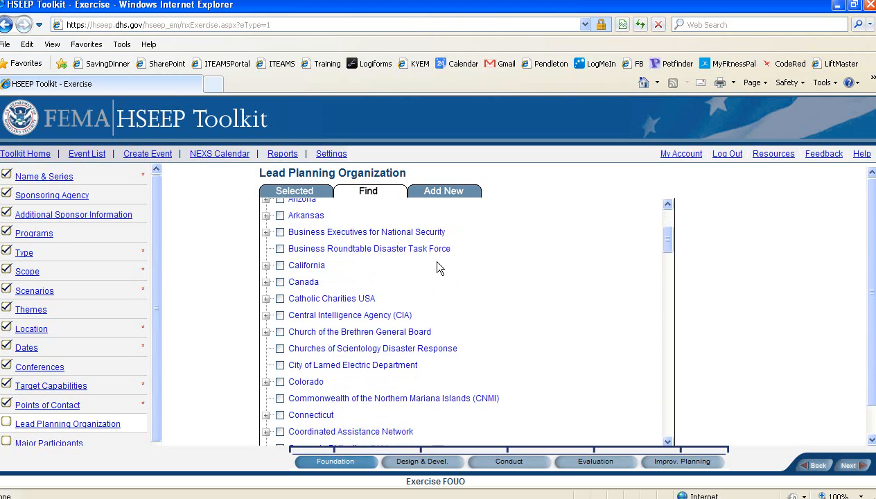
scroll(434, 286, "down", 5)
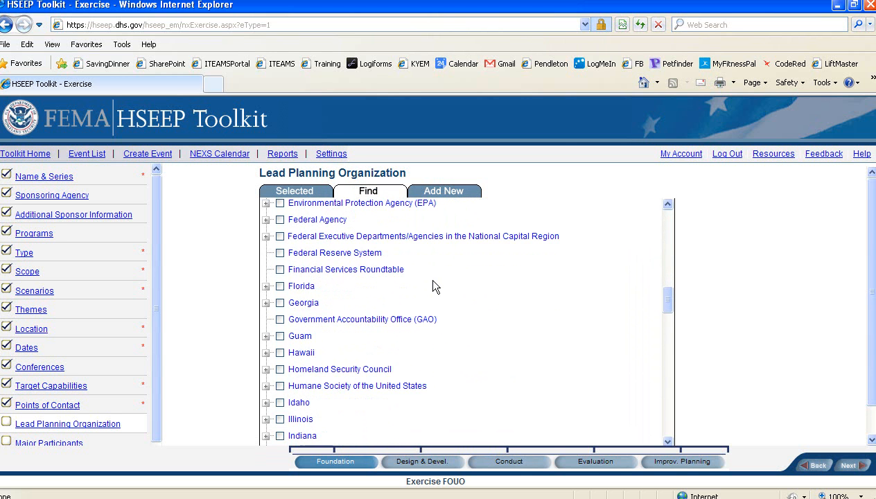
scroll(434, 286, "down", 1)
scroll(434, 285, "down", 5)
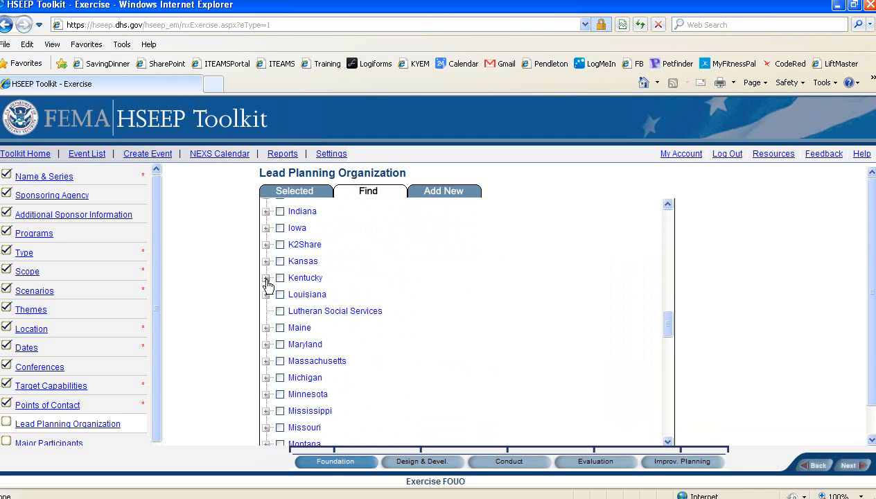
left_click(266, 279)
scroll(267, 281, "down", 4)
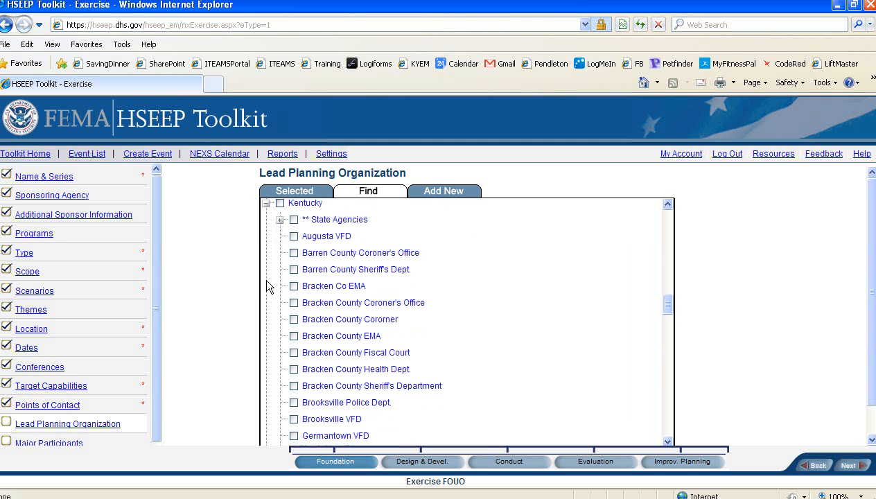
scroll(267, 282, "down", 9)
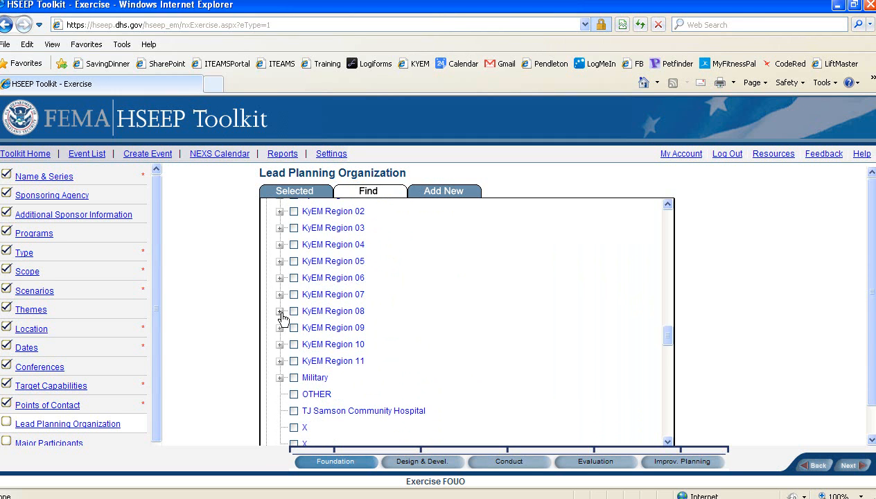
left_click(280, 345)
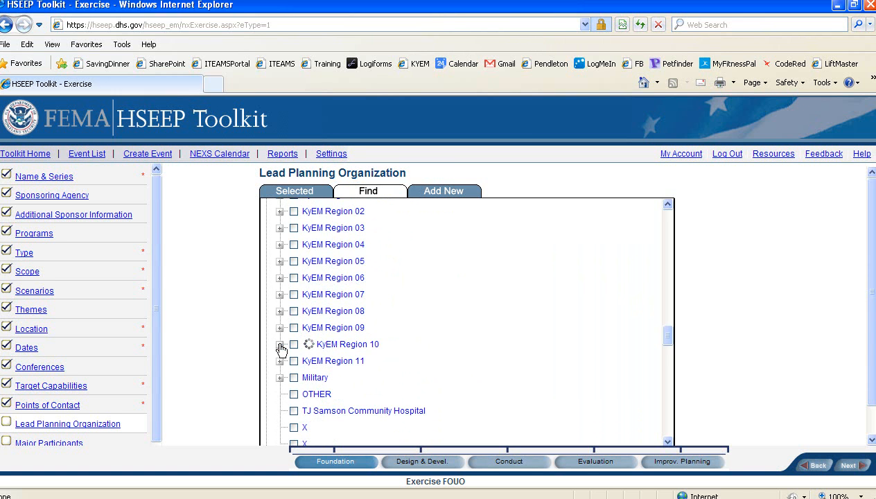
scroll(280, 349, "down", 3)
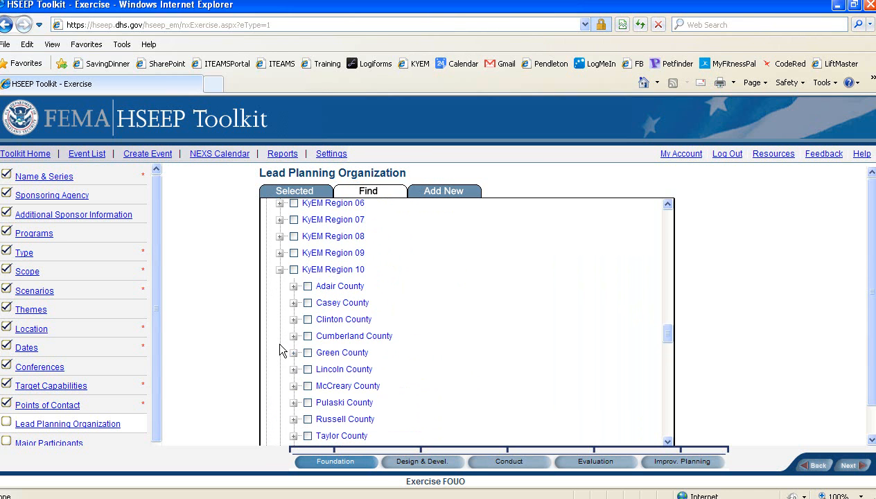
scroll(296, 320, "down", 1)
scroll(295, 320, "down", 1)
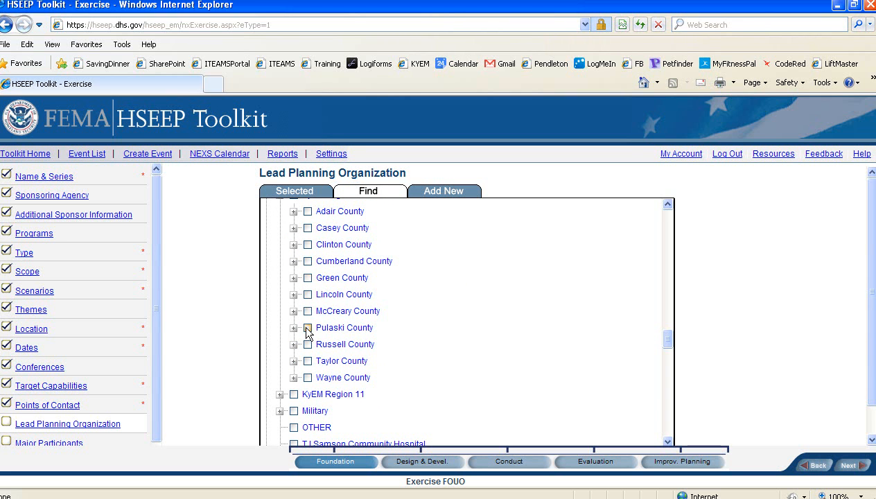
left_click(308, 329)
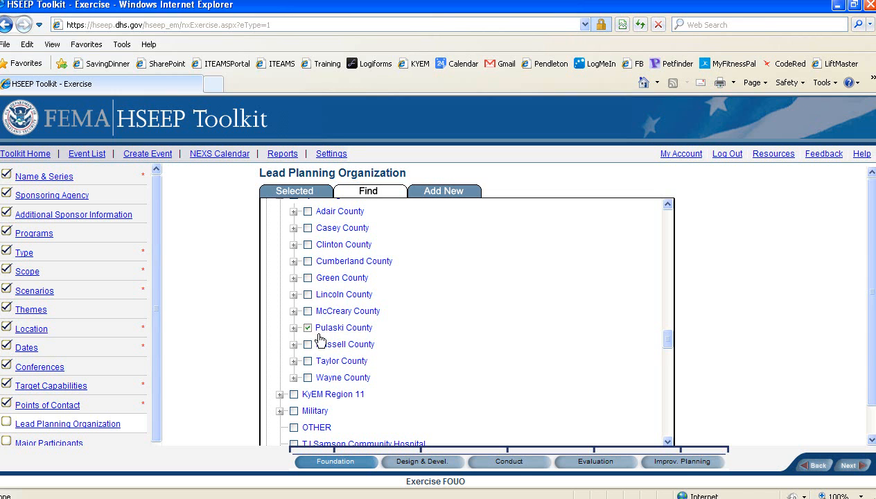
left_click(847, 470)
left_click(847, 466)
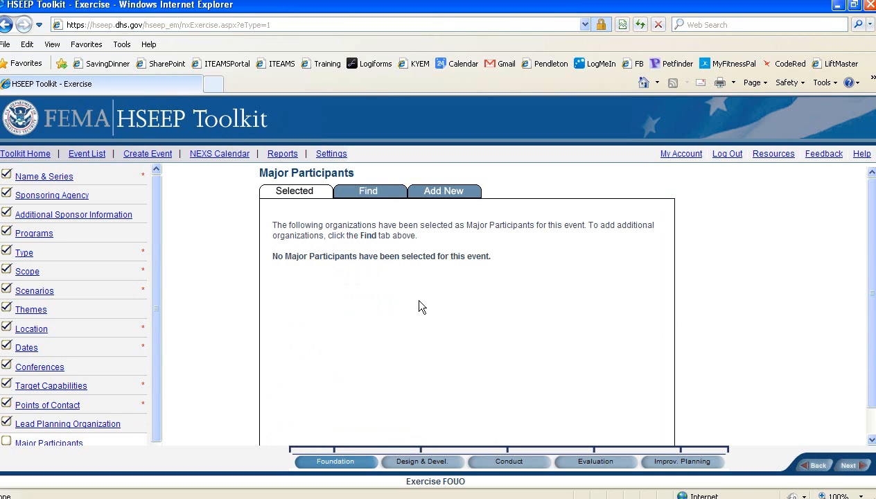
Browse the organization list, expanding Kentucky > KyEM Region 10 > Pulaski County.
left_click(364, 198)
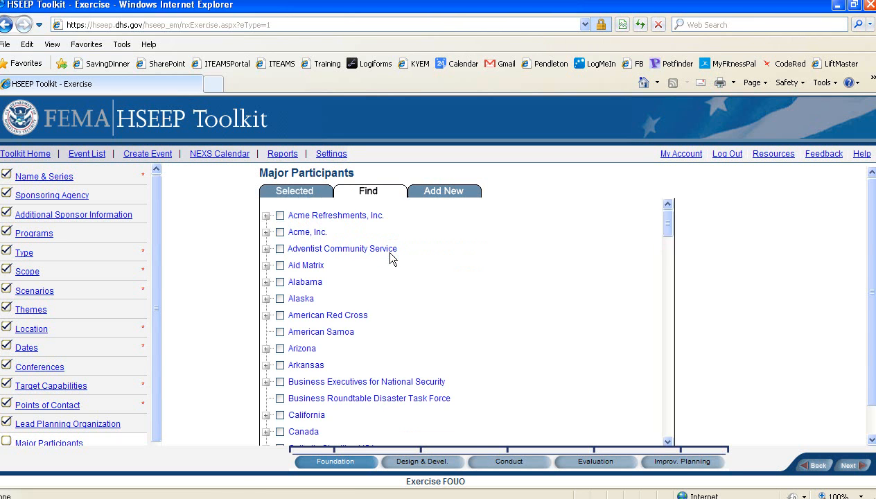
scroll(392, 256, "down", 8)
scroll(388, 267, "down", 9)
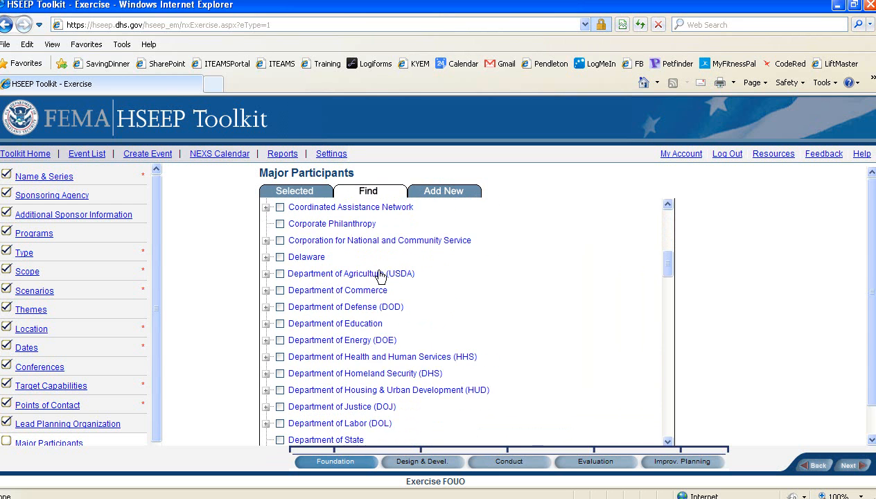
scroll(380, 276, "down", 5)
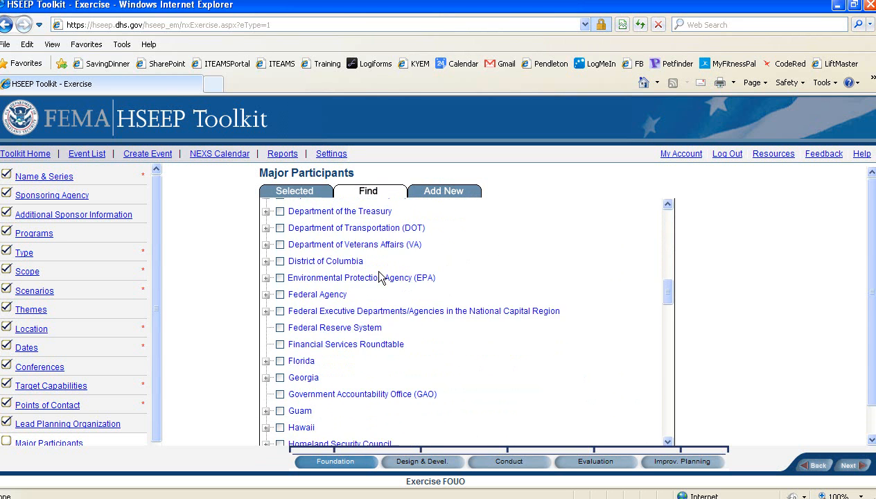
scroll(374, 284, "down", 3)
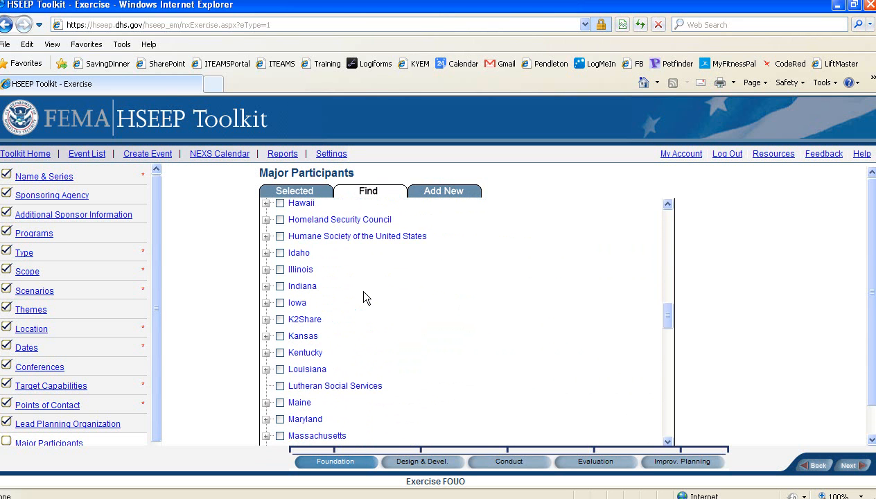
left_click(266, 353)
scroll(445, 367, "down", 3)
scroll(444, 367, "down", 3)
scroll(445, 367, "down", 10)
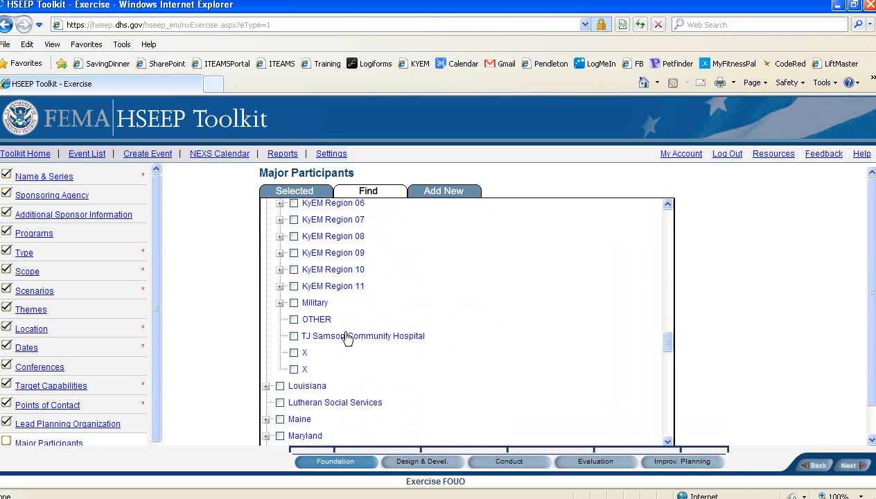
left_click(279, 269)
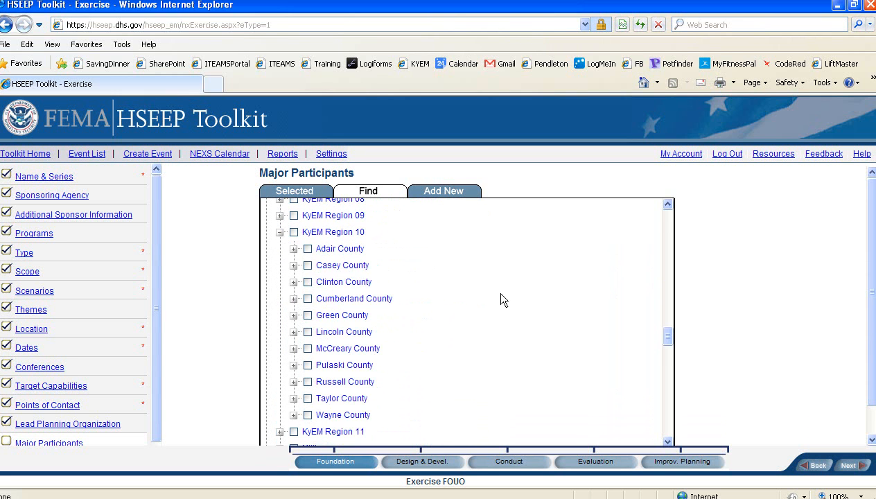
left_click(294, 367)
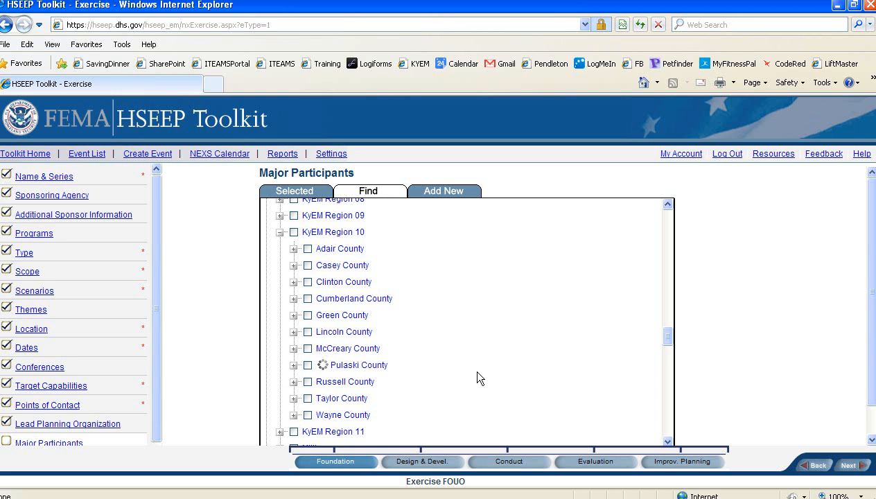
Tick Pulaski County Emergency Managment, add it to the event, and begin adding a new organization.
scroll(478, 377, "down", 1)
scroll(478, 378, "down", 1)
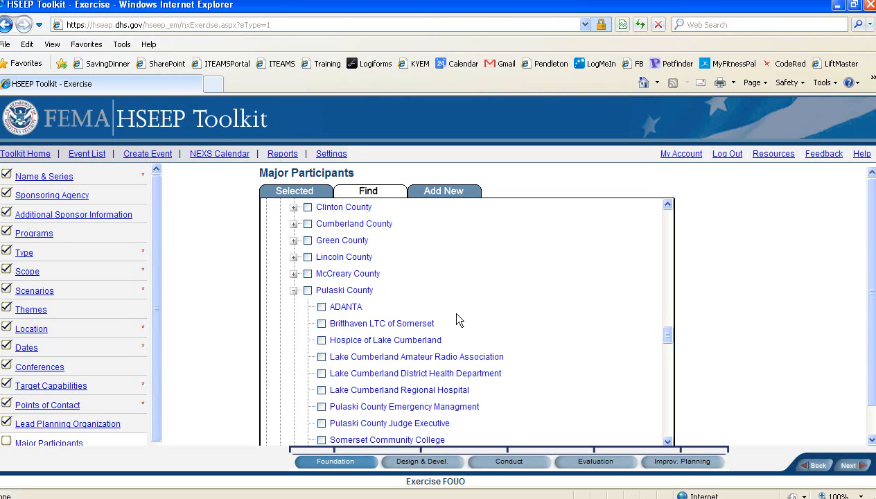
scroll(505, 313, "down", 2)
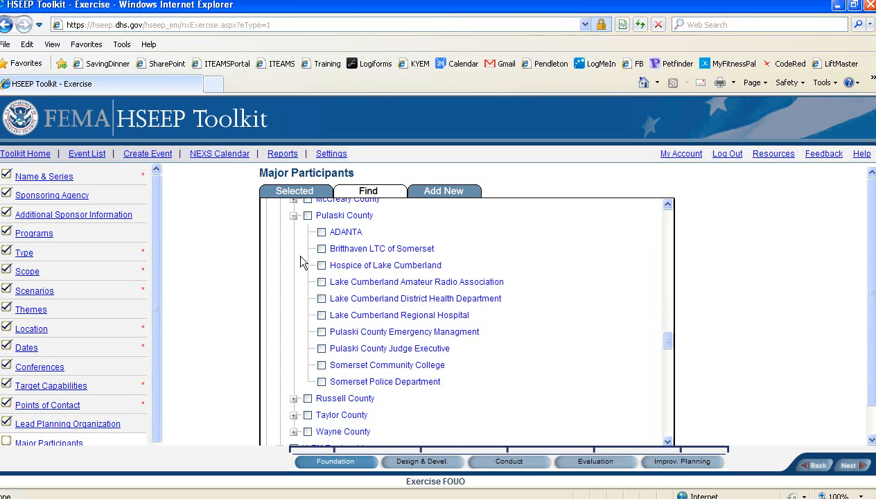
left_click(321, 333)
left_click_drag(667, 339, 669, 429)
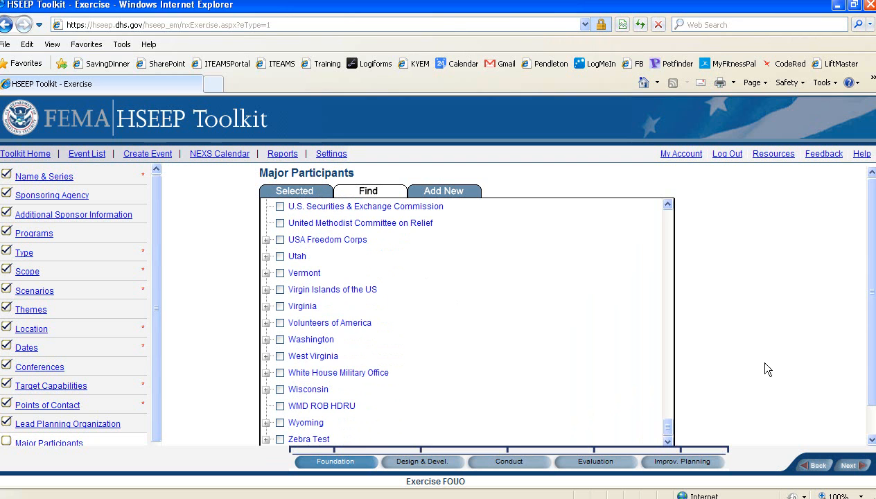
left_click_drag(871, 270, 873, 301)
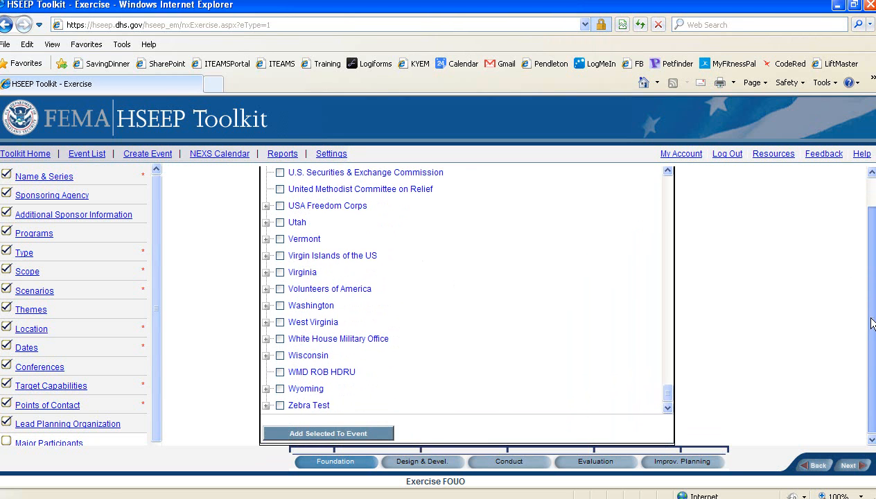
left_click(343, 435)
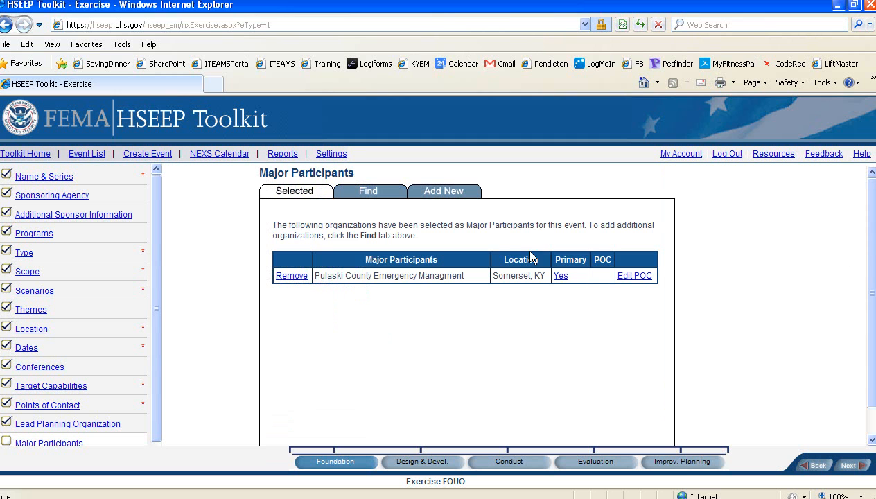
left_click(452, 191)
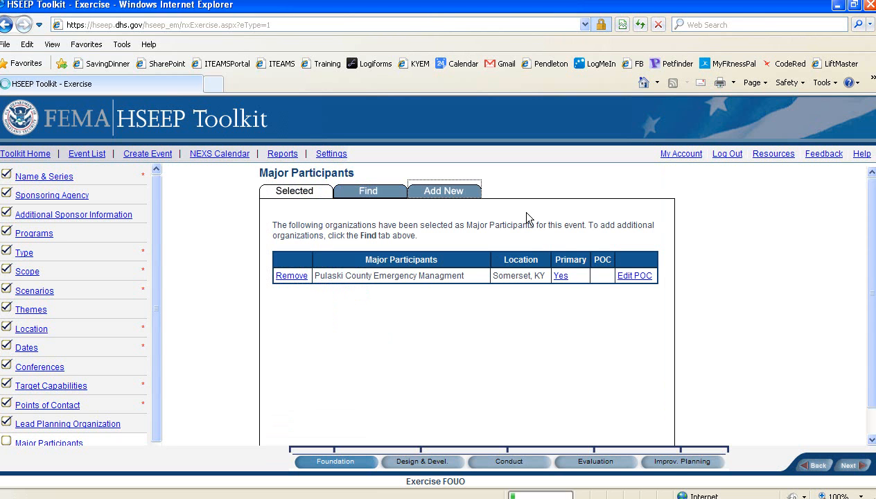
left_click(445, 201)
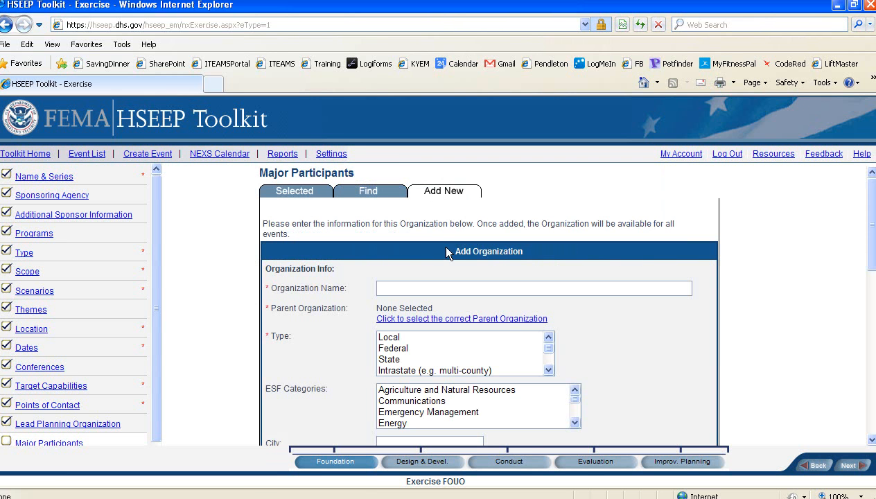
Name the new organization TEST 123 and open the parent organization selector.
left_click(411, 289)
type("TEST 123")
left_click(443, 321)
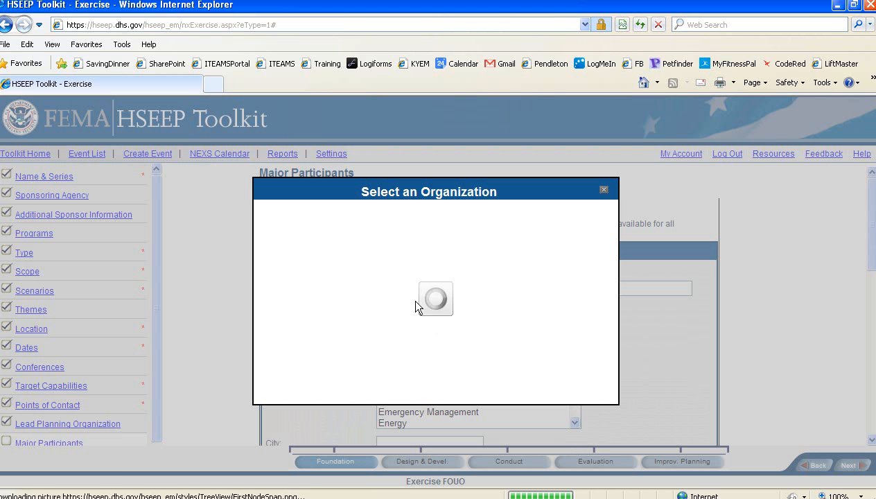
Expand Kentucky > KyEM Region 10 and choose Pulaski County as TEST 123's parent organization.
scroll(420, 284, "down", 5)
scroll(425, 277, "down", 10)
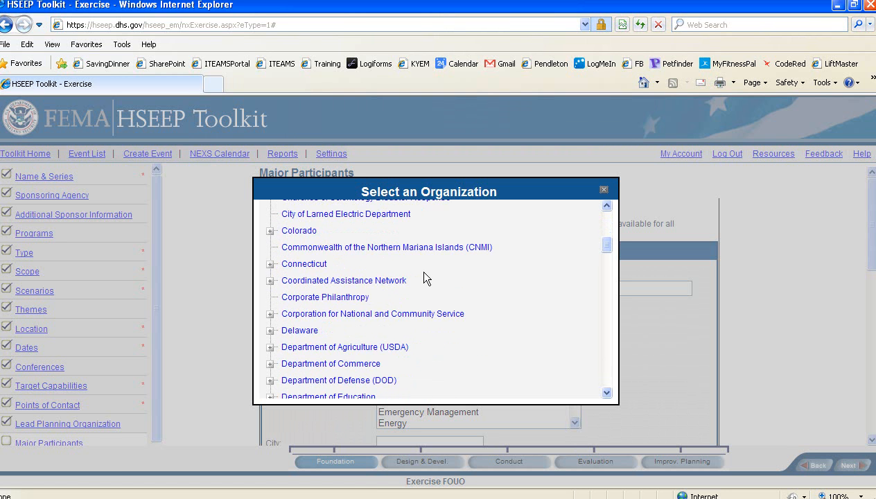
scroll(425, 277, "down", 3)
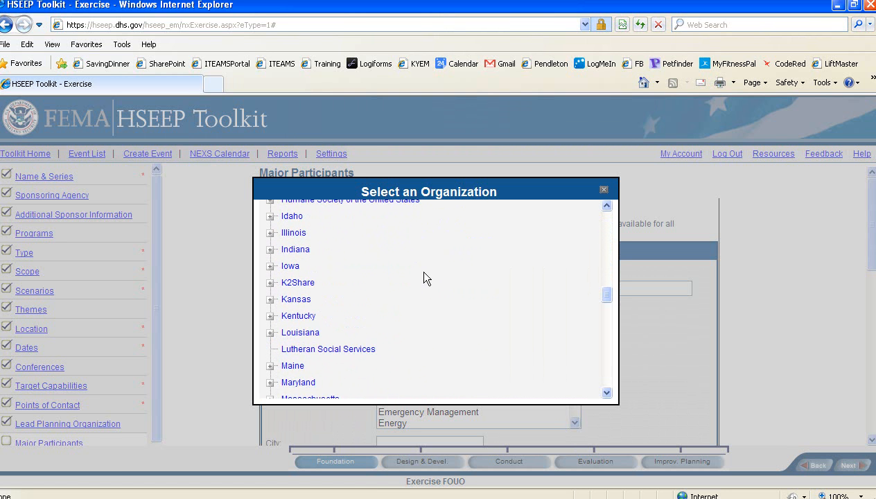
left_click(270, 316)
scroll(495, 299, "down", 3)
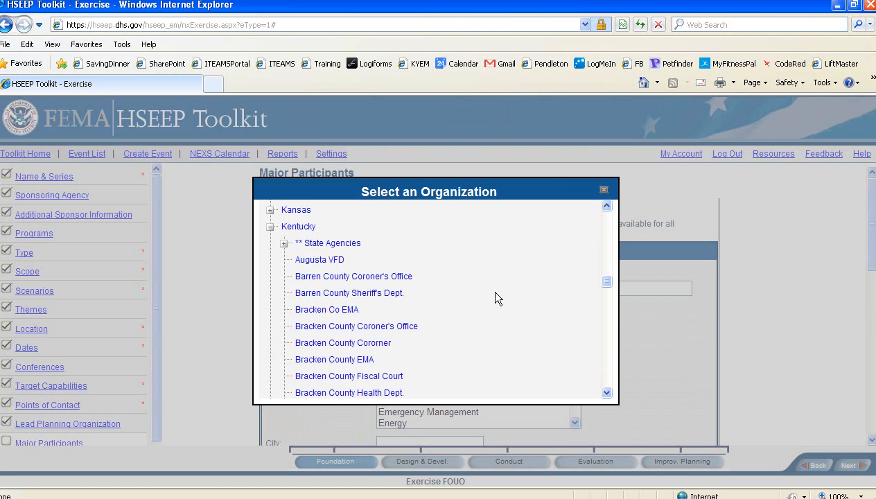
scroll(496, 298, "down", 2)
scroll(495, 299, "down", 10)
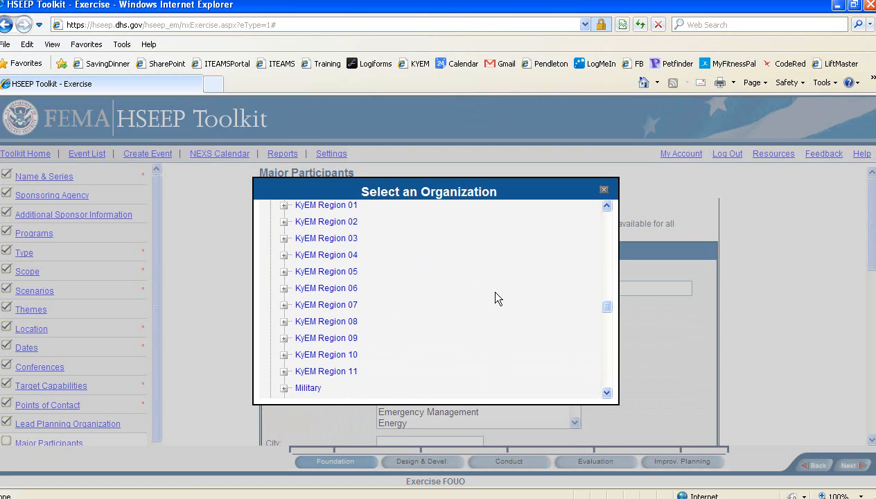
left_click(284, 356)
scroll(465, 344, "down", 4)
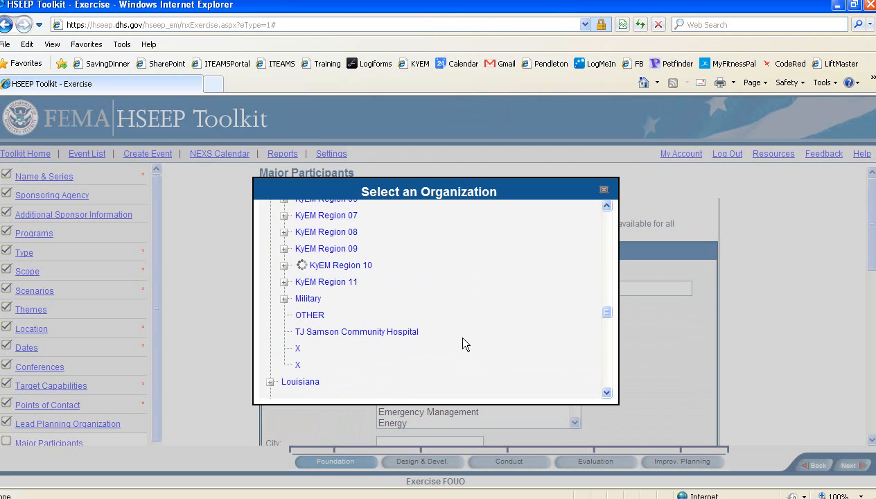
scroll(465, 345, "down", 1)
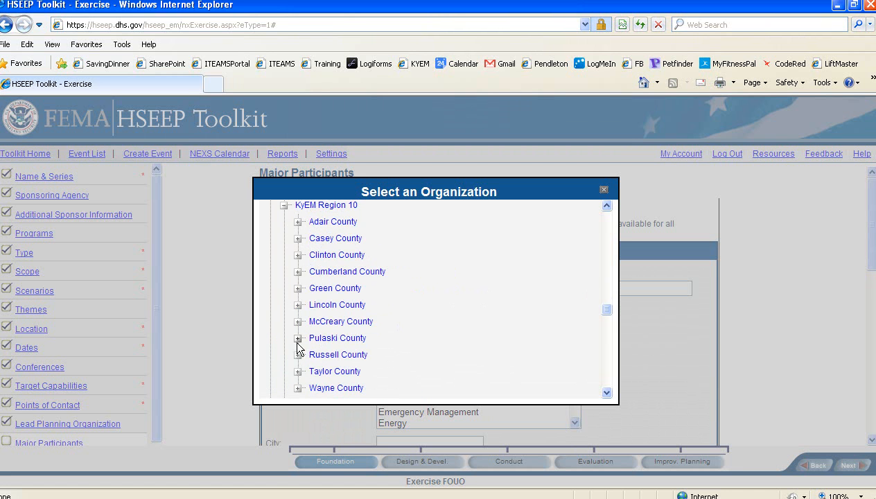
left_click(321, 338)
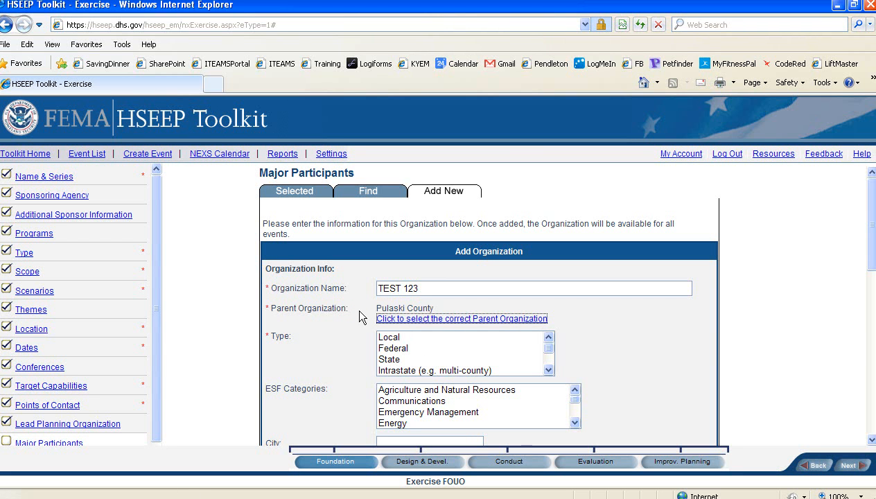
Set the TEST 123 organization's type to Local and review the form.
left_click(393, 337)
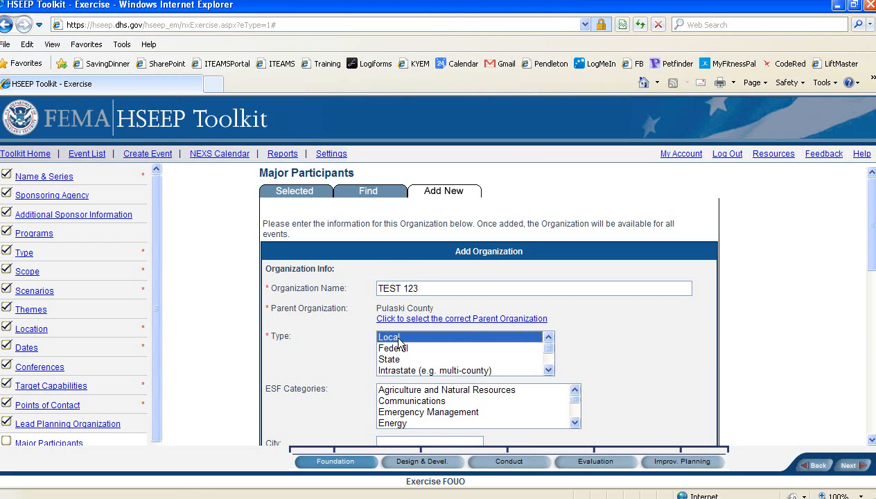
scroll(588, 340, "down", 1)
scroll(587, 340, "down", 1)
scroll(581, 338, "down", 1)
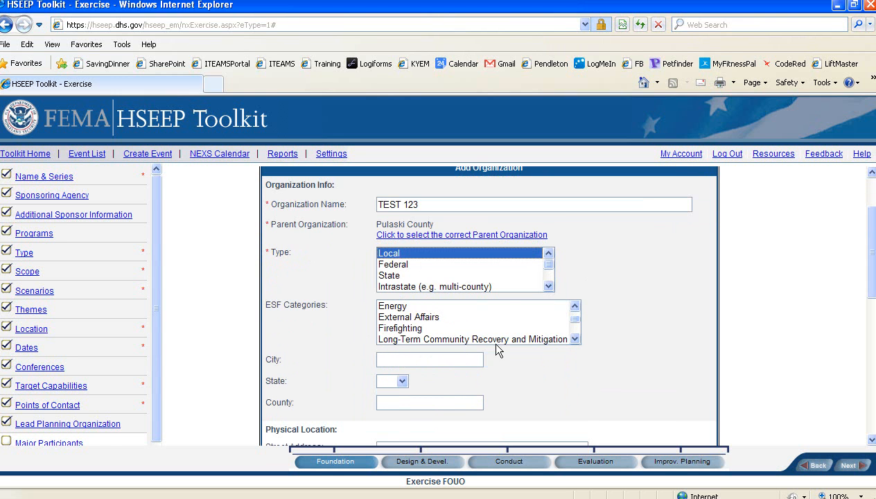
scroll(588, 364, "down", 2)
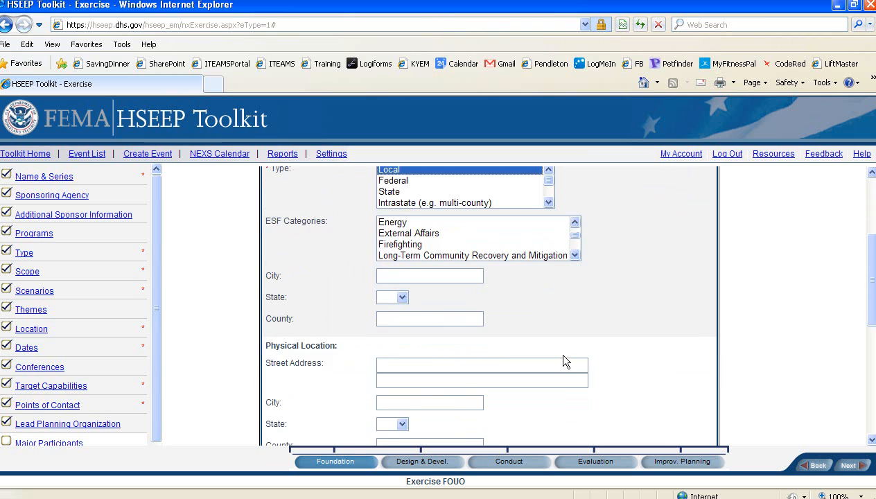
scroll(555, 353, "up", 1)
scroll(314, 236, "up", 1)
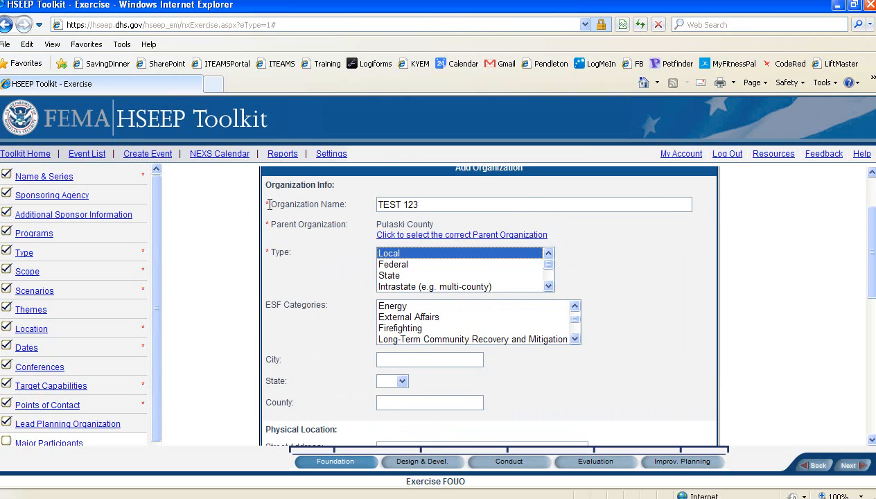
Cancel the unsaved TEST 123 organization form and confirm, leaving only Pulaski County listed.
scroll(590, 362, "down", 3)
scroll(589, 363, "down", 8)
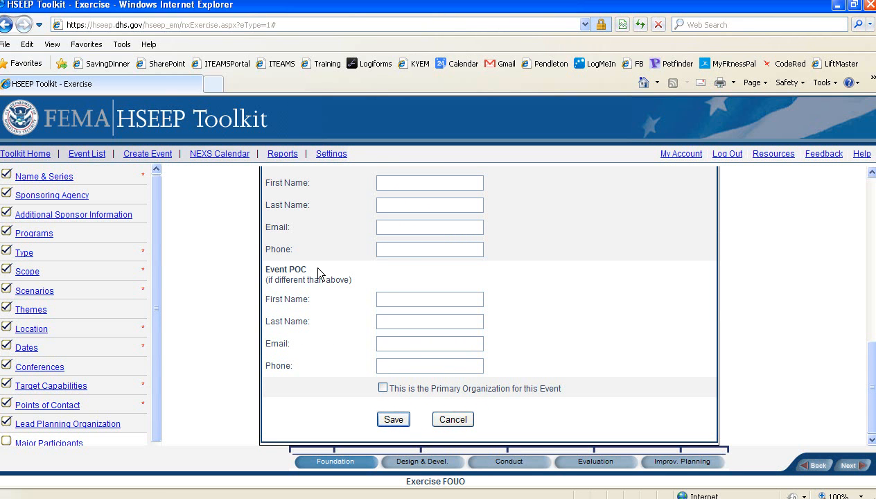
scroll(531, 326, "up", 1)
scroll(531, 331, "up", 7)
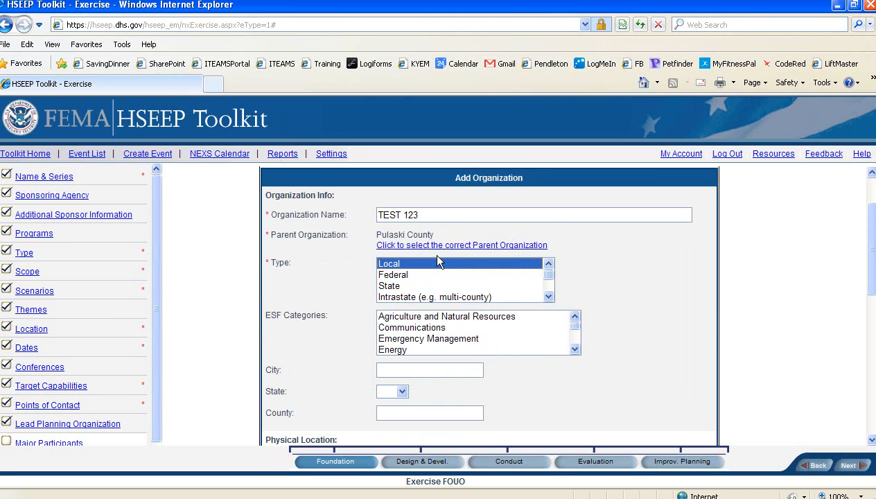
scroll(486, 406, "down", 7)
scroll(488, 412, "down", 3)
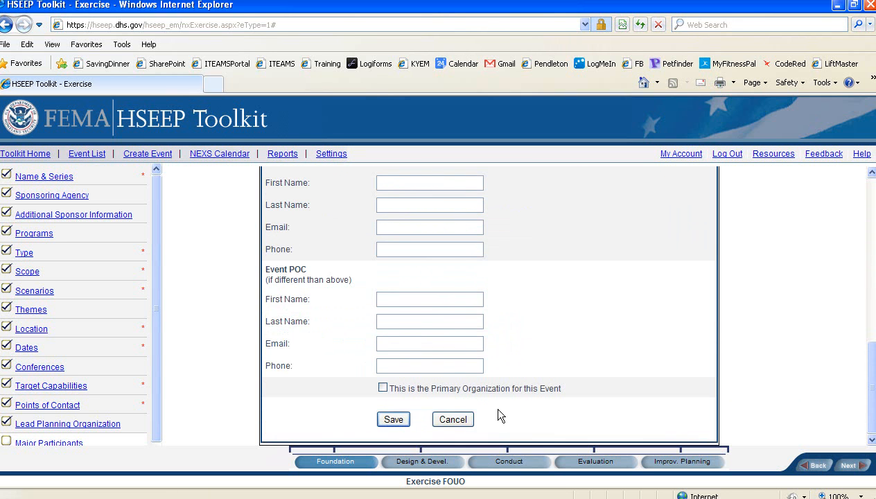
left_click(453, 419)
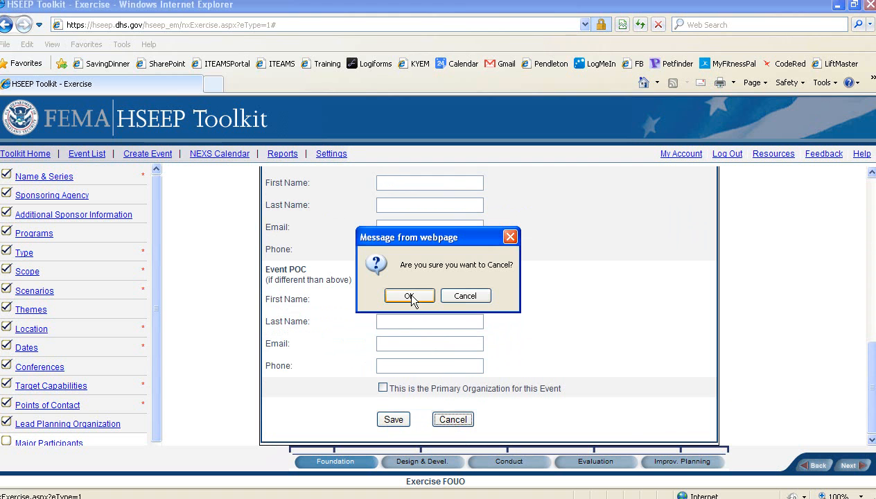
left_click(410, 297)
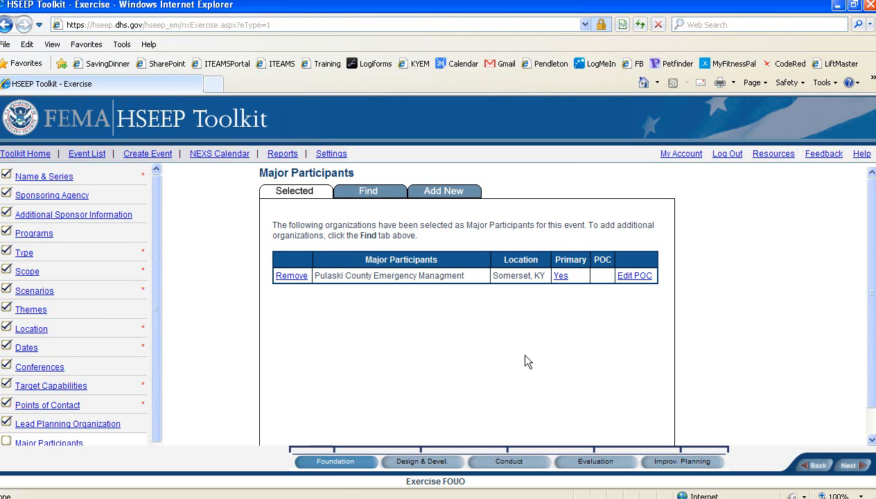
In the Find organization list, expand Kentucky and then KyEM Region 10.
left_click(371, 194)
left_click(371, 194)
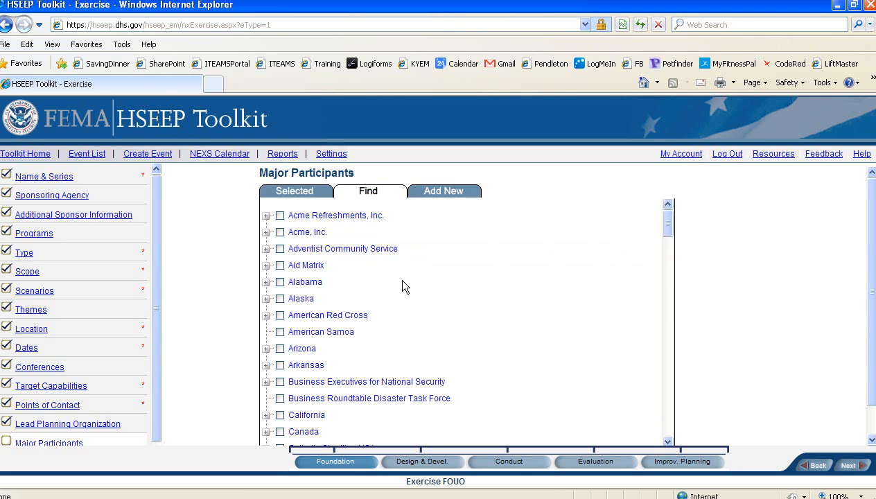
scroll(450, 323, "down", 15)
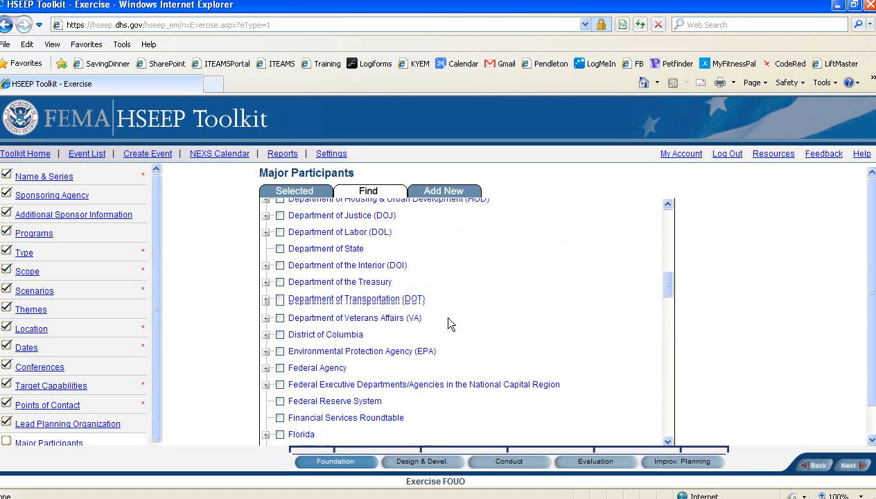
scroll(449, 320, "down", 5)
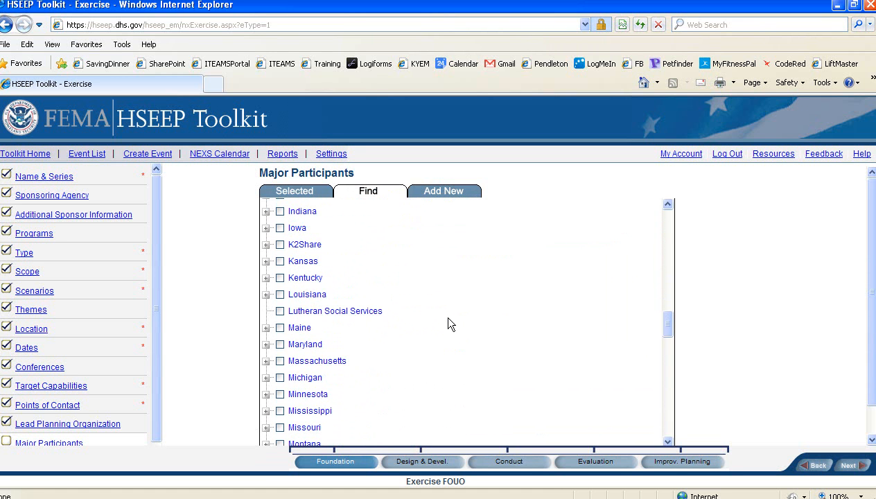
left_click(266, 279)
scroll(446, 281, "down", 2)
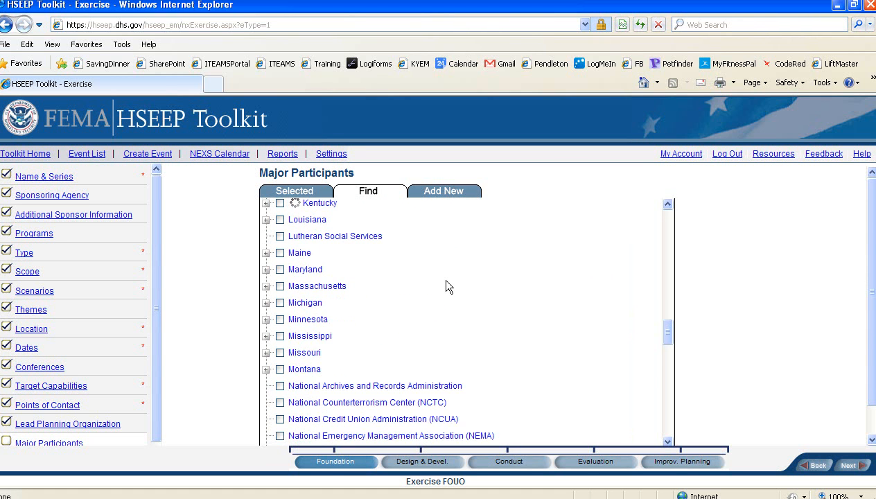
scroll(448, 287, "down", 4)
scroll(447, 287, "down", 3)
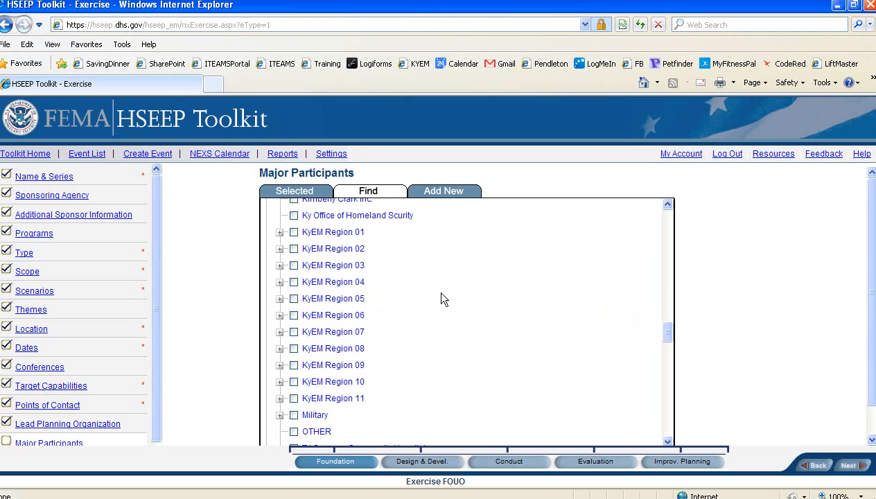
left_click(280, 382)
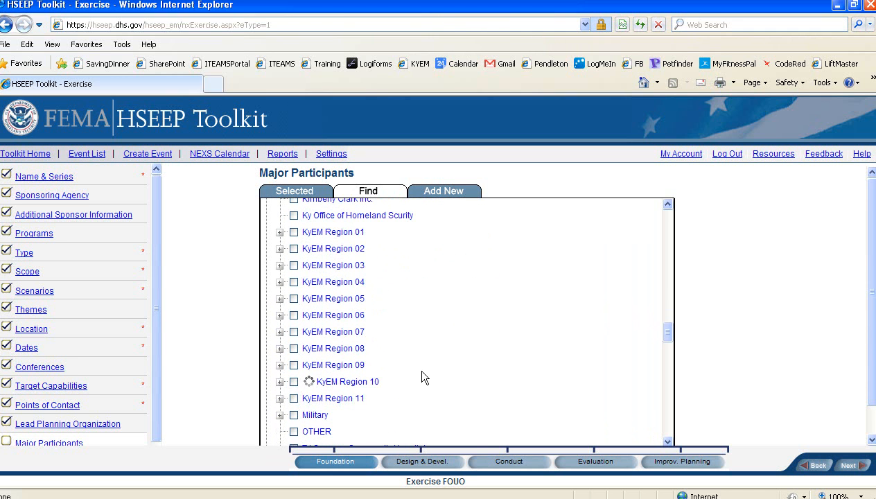
Add Green County and Lincoln County Emergency Management to the event and continue.
scroll(422, 374, "down", 3)
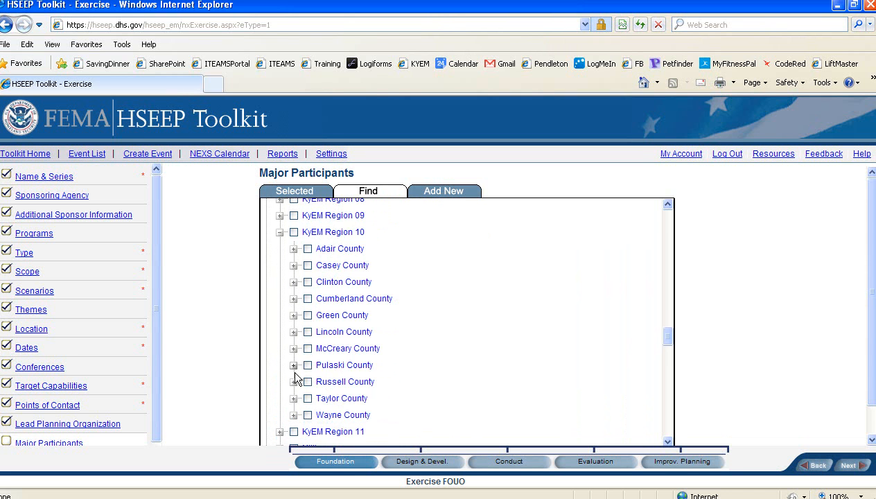
left_click(294, 316)
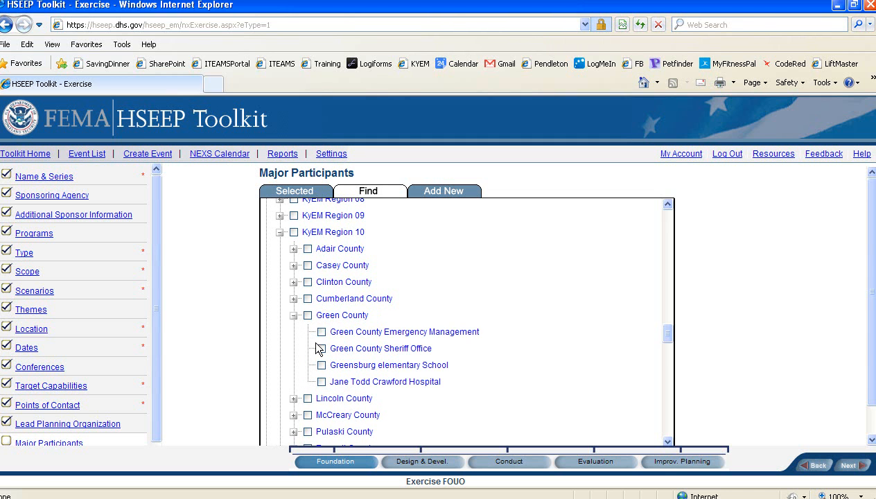
left_click(323, 332)
scroll(289, 377, "down", 3)
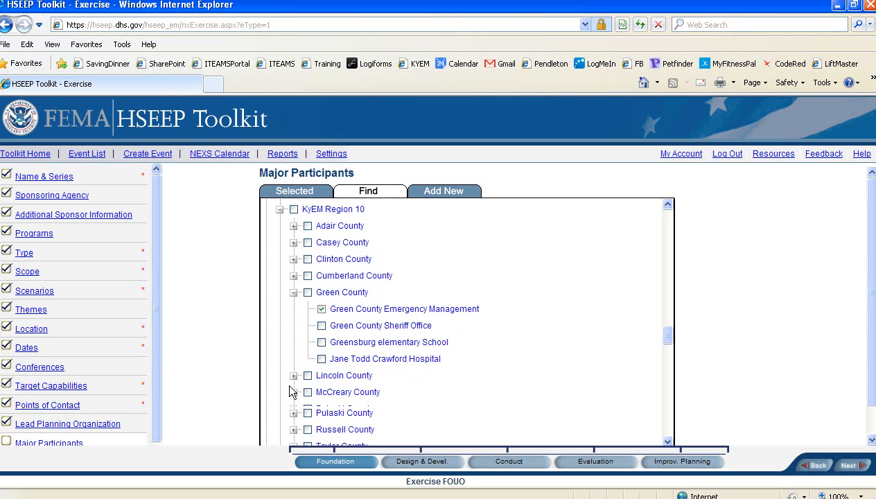
left_click(294, 324)
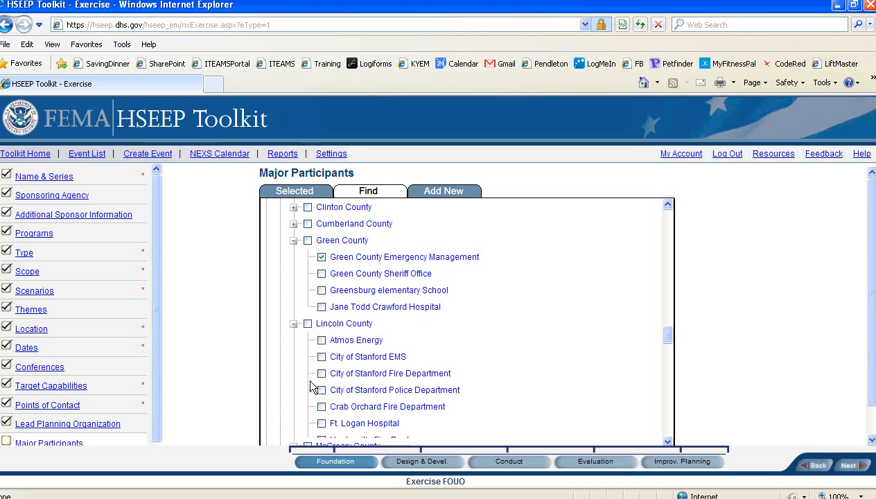
scroll(317, 353, "down", 2)
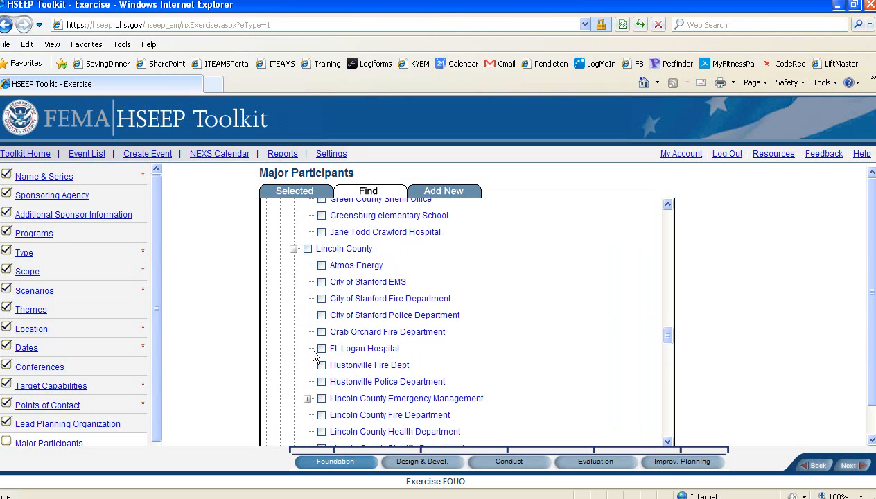
scroll(309, 353, "down", 3)
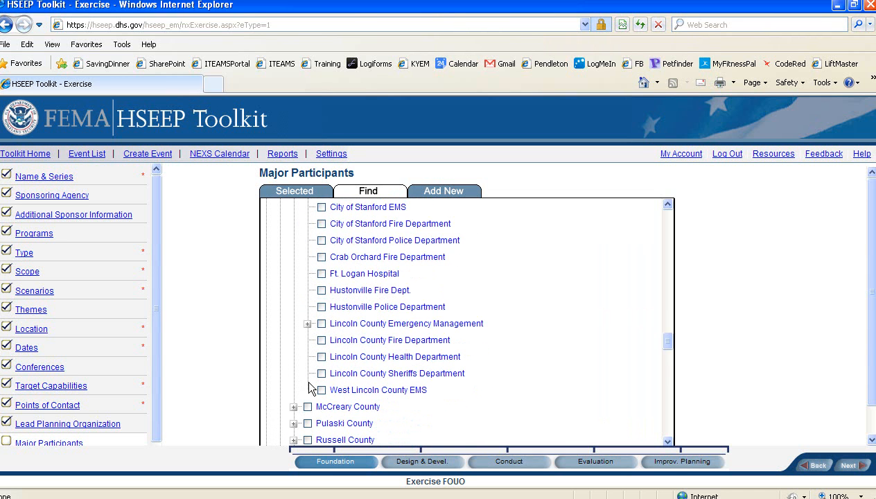
left_click(320, 324)
scroll(874, 240, "down", 1)
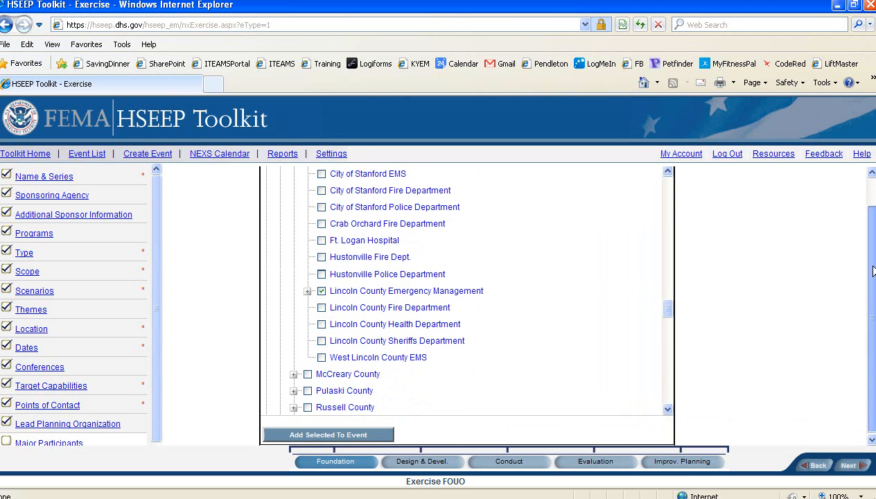
left_click(323, 433)
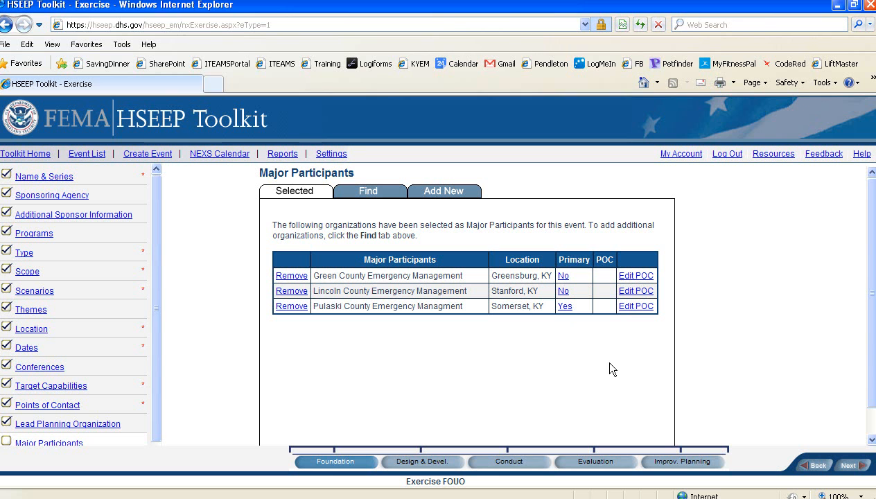
left_click(851, 465)
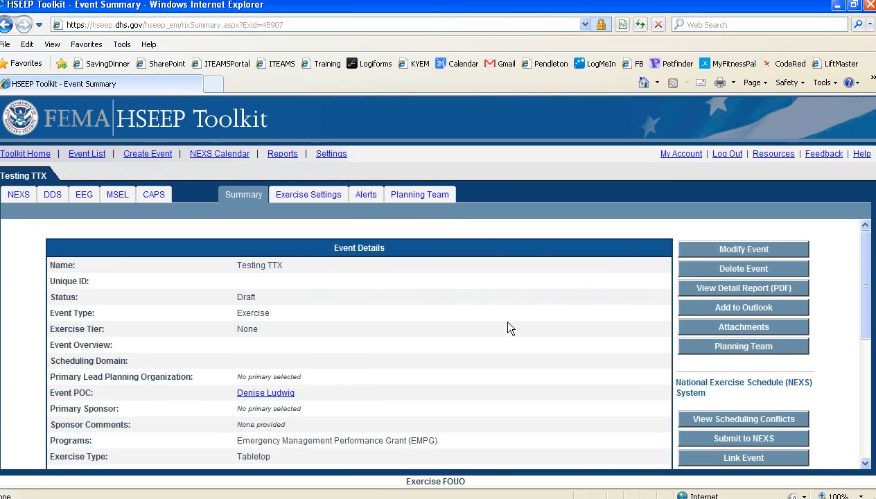
Scroll through the Testing TTX Event Summary's Draft details and participants, then back to the top.
scroll(536, 293, "down", 2)
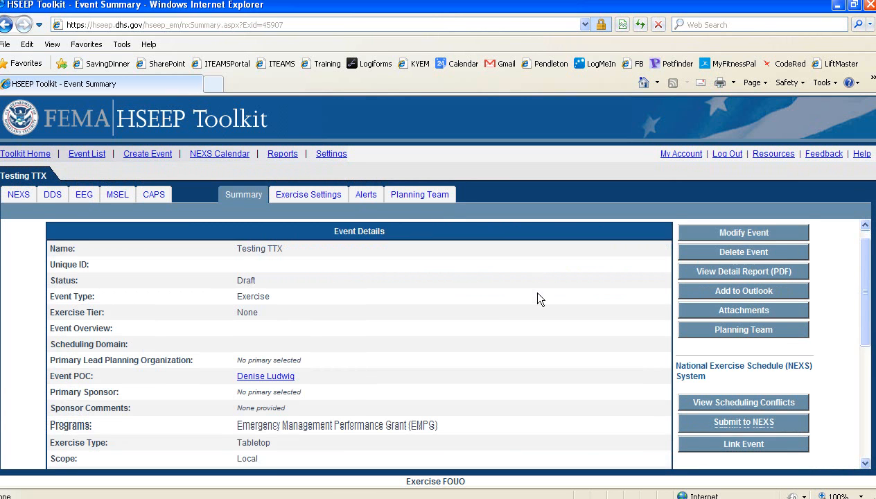
scroll(538, 293, "up", 2)
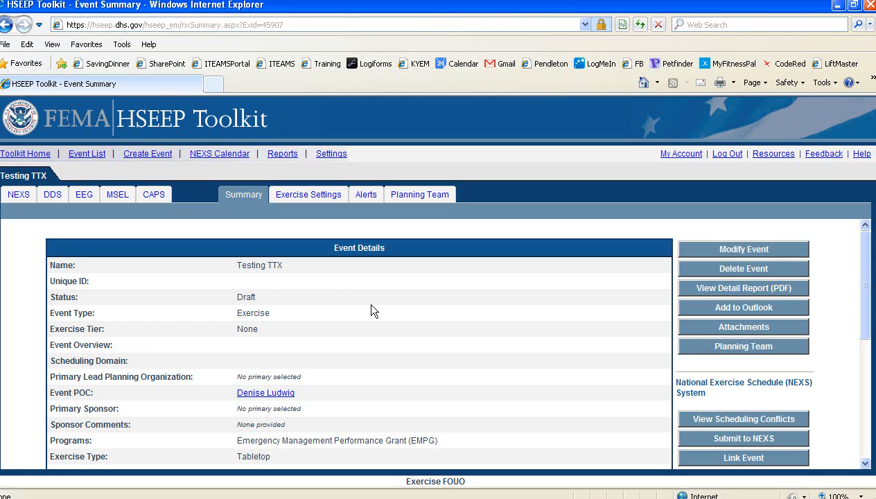
scroll(371, 310, "down", 1)
scroll(276, 294, "up", 1)
scroll(295, 308, "down", 2)
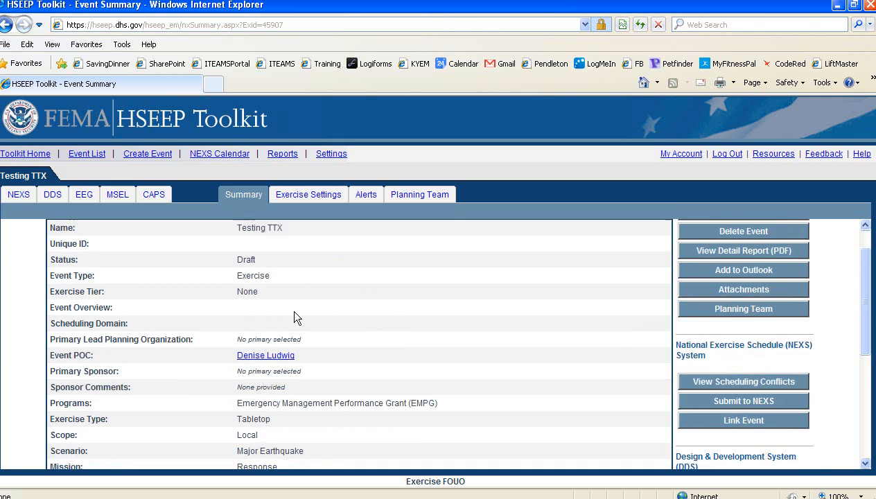
scroll(277, 334, "down", 3)
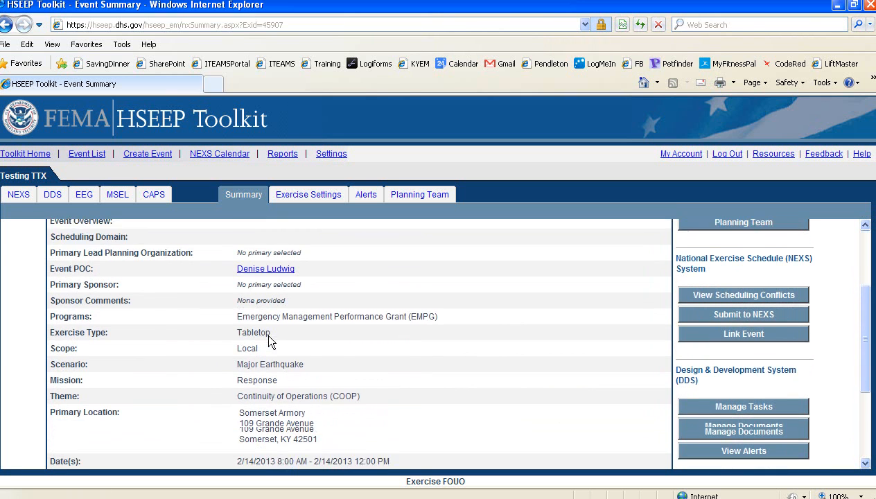
scroll(358, 331, "down", 1)
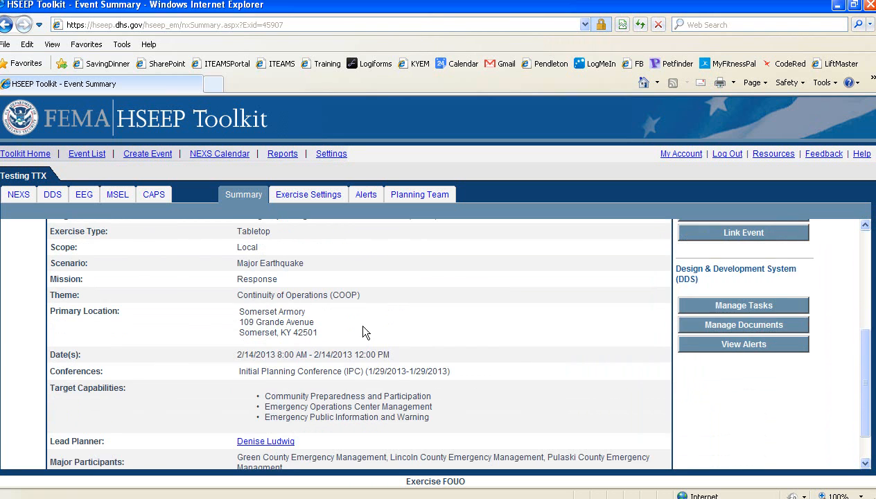
scroll(397, 324, "down", 1)
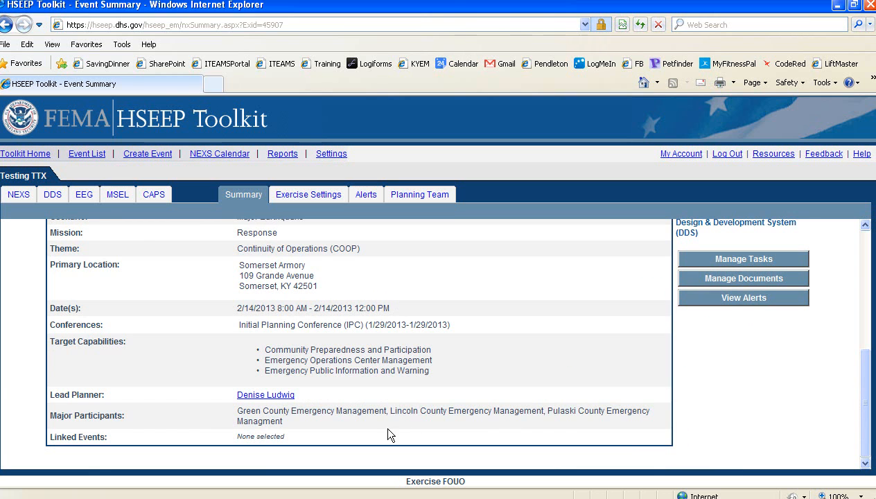
scroll(394, 434, "up", 4)
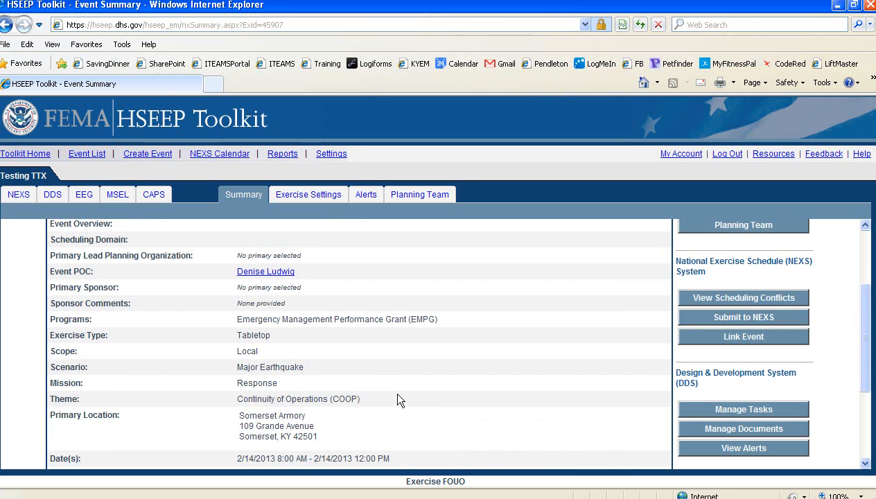
scroll(704, 371, "up", 1)
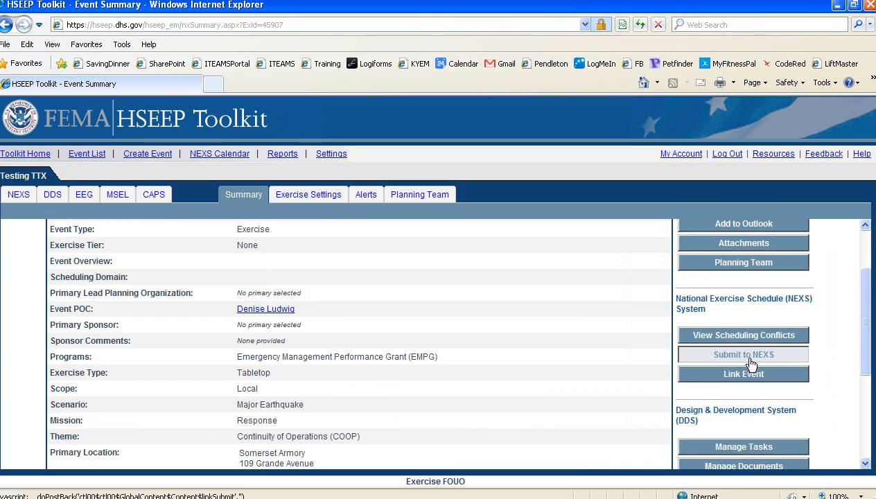
scroll(315, 312, "up", 1)
scroll(305, 312, "up", 2)
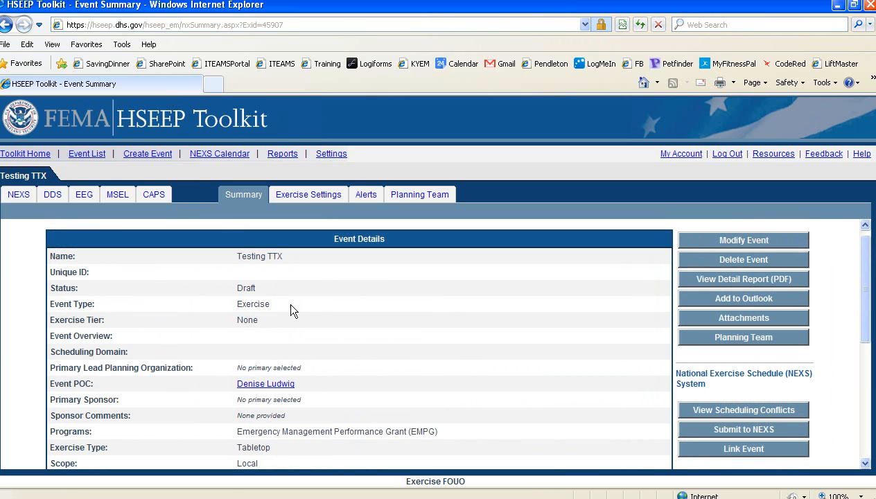